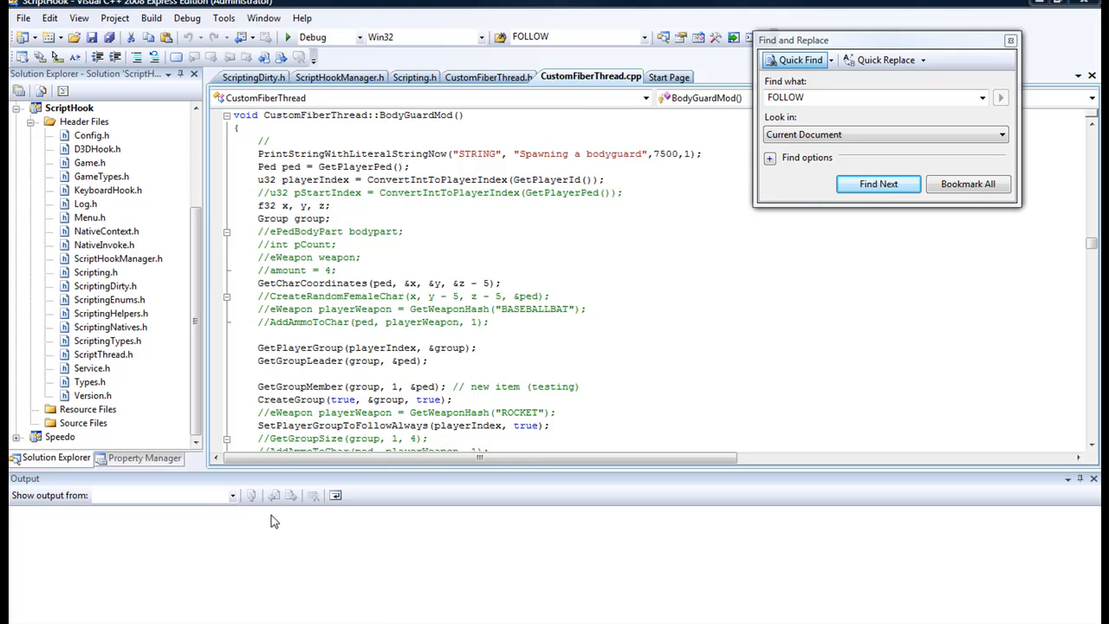
# - Open the ScriptingDirty.h header from the ScriptHook project's Header Files
pyautogui.click(100, 289)
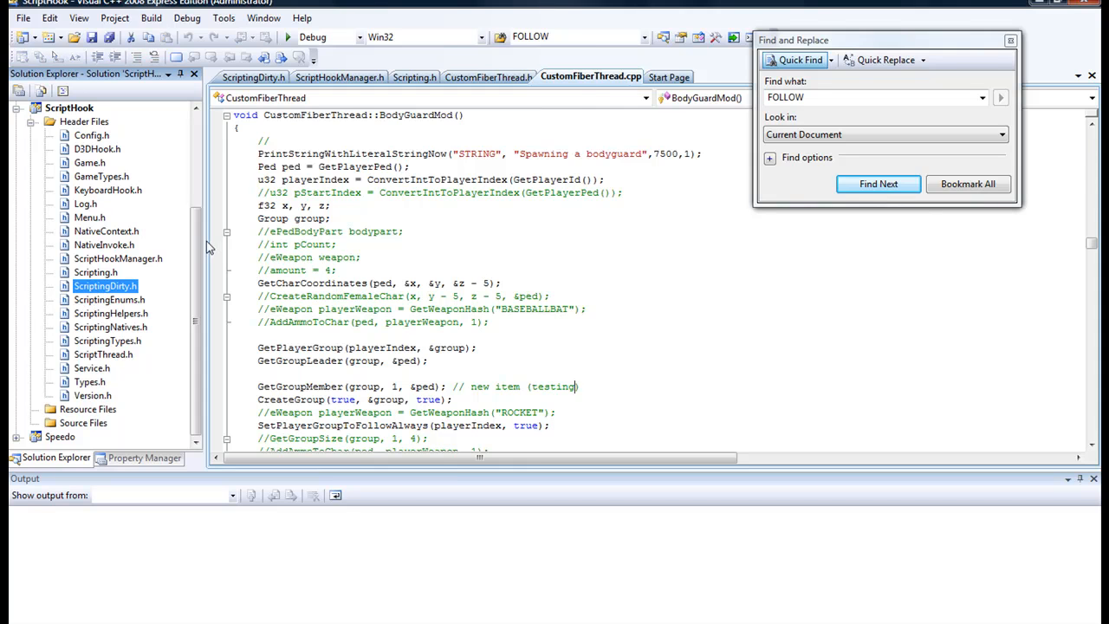
pyautogui.moveTo(201, 251); pyautogui.dragTo(201, 156)
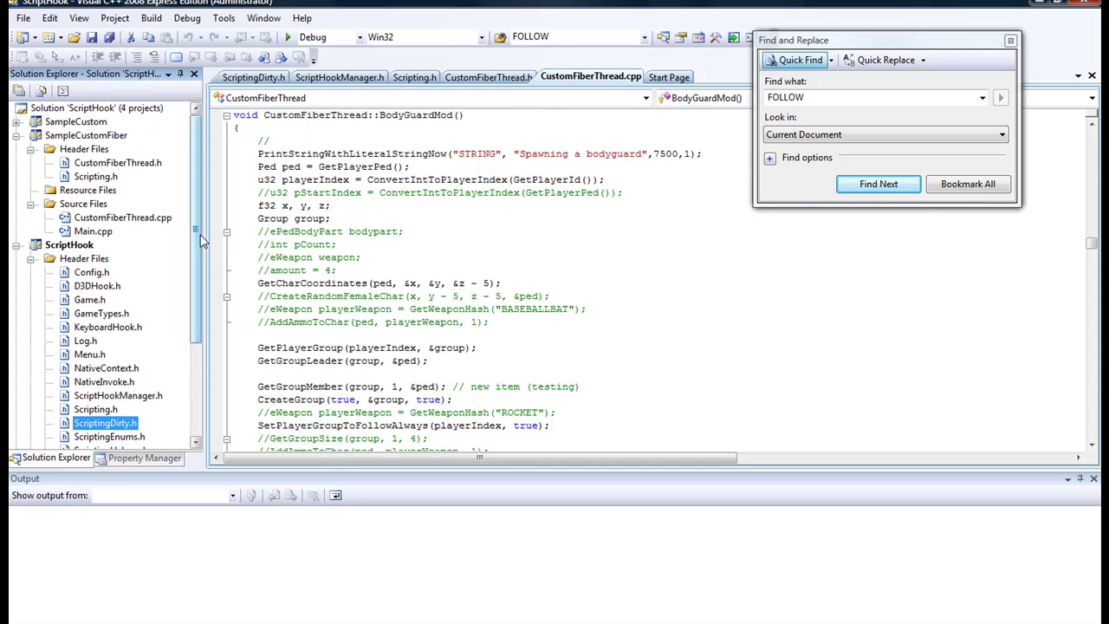
pyautogui.moveTo(199, 234); pyautogui.dragTo(200, 321)
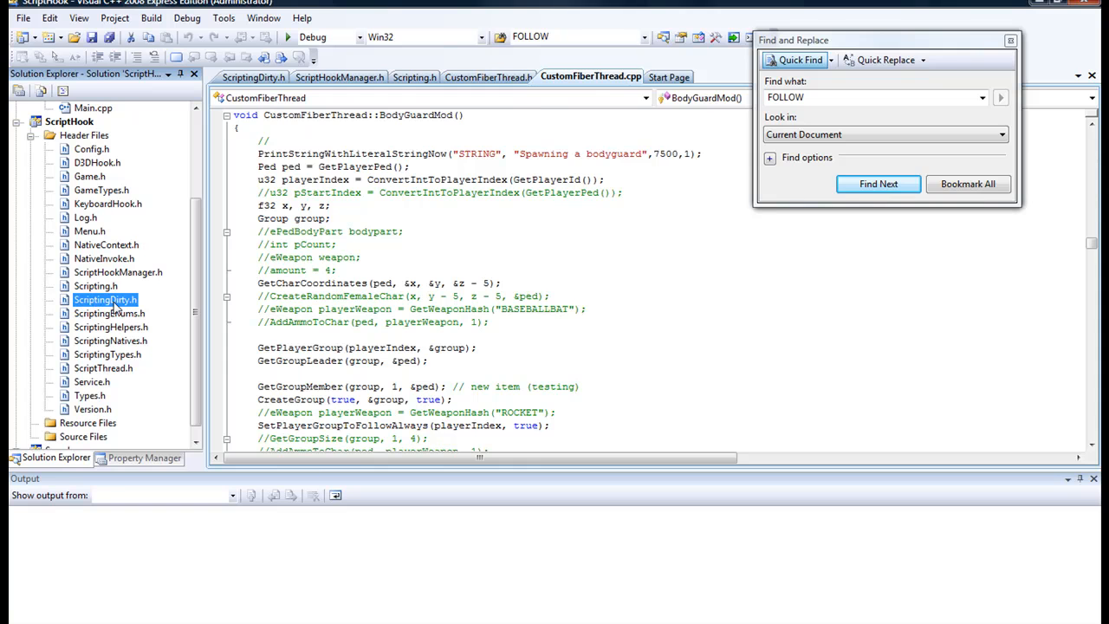
pyautogui.doubleClick(116, 304)
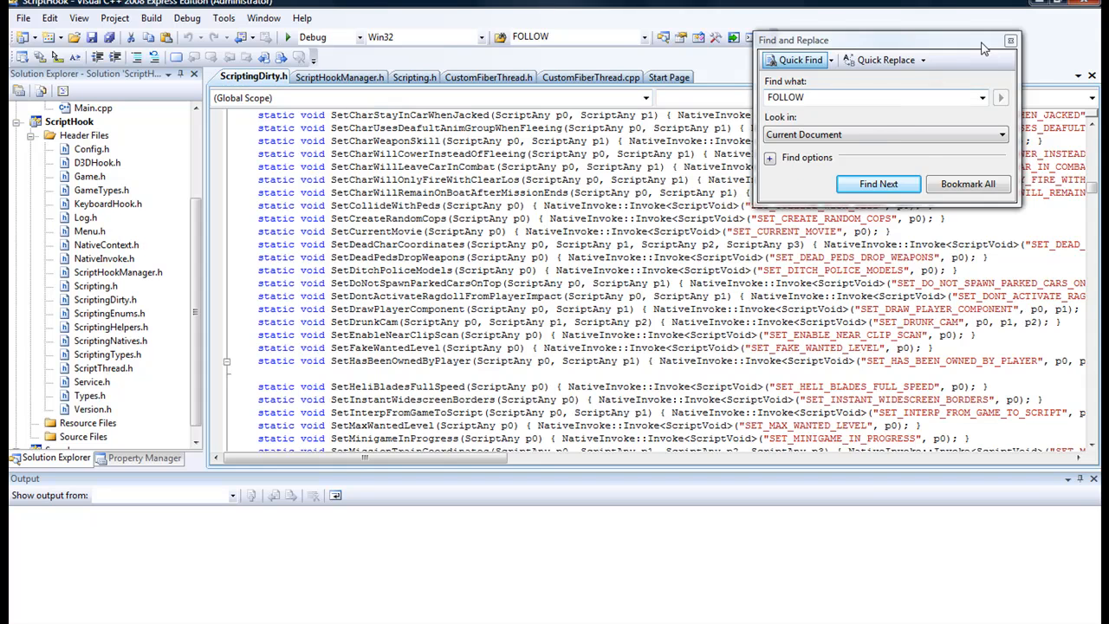
pyautogui.moveTo(946, 58); pyautogui.dragTo(941, 29)
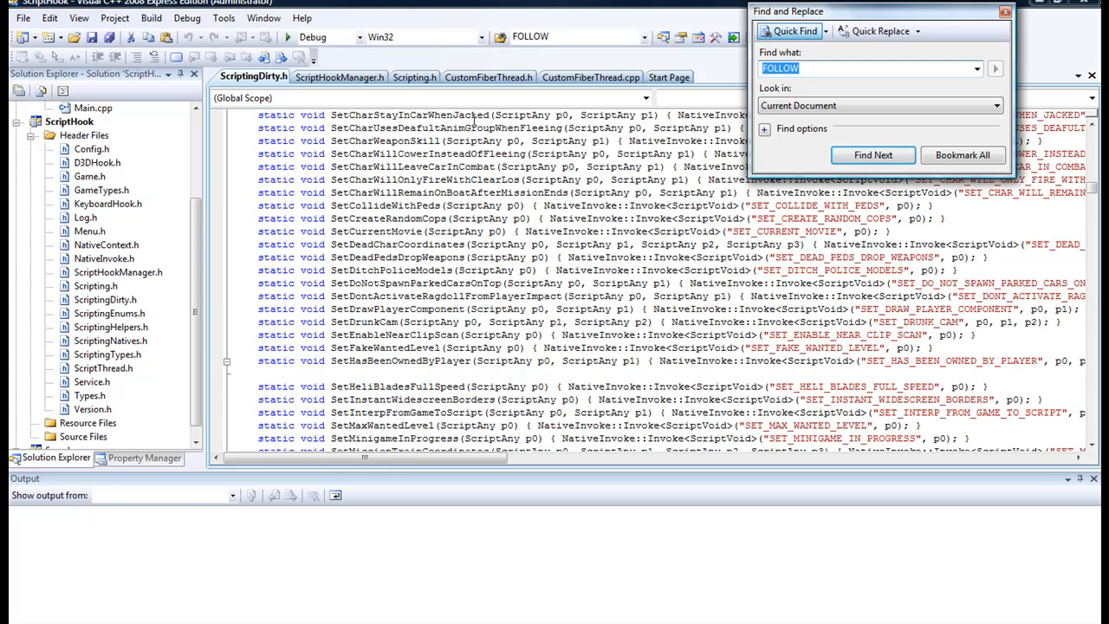
pyautogui.click(416, 77)
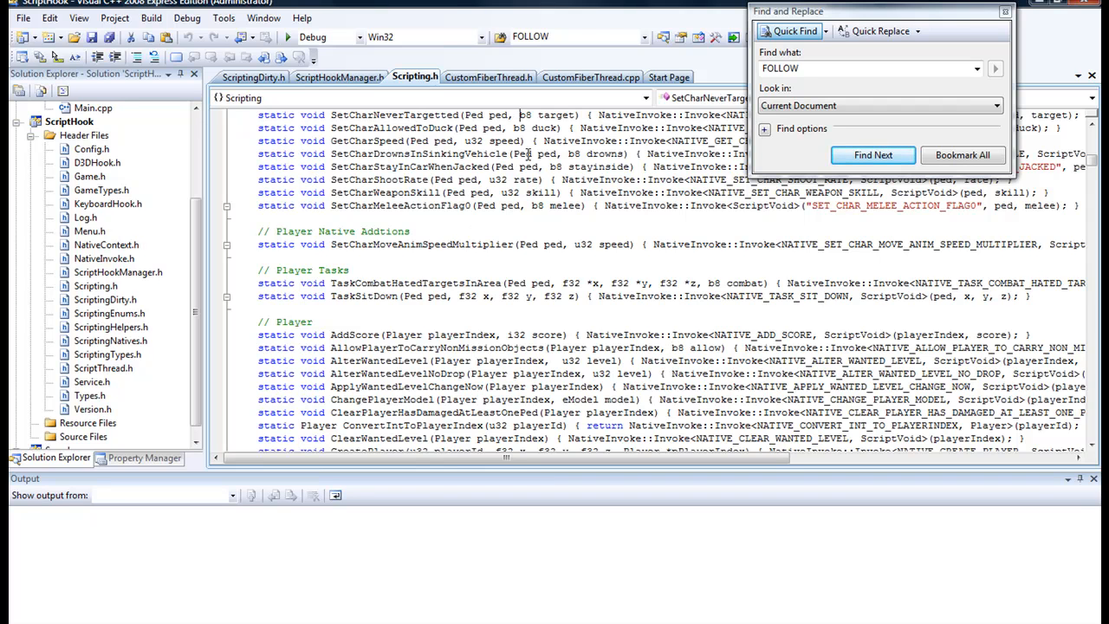
pyautogui.scroll(-1, 534, 368)
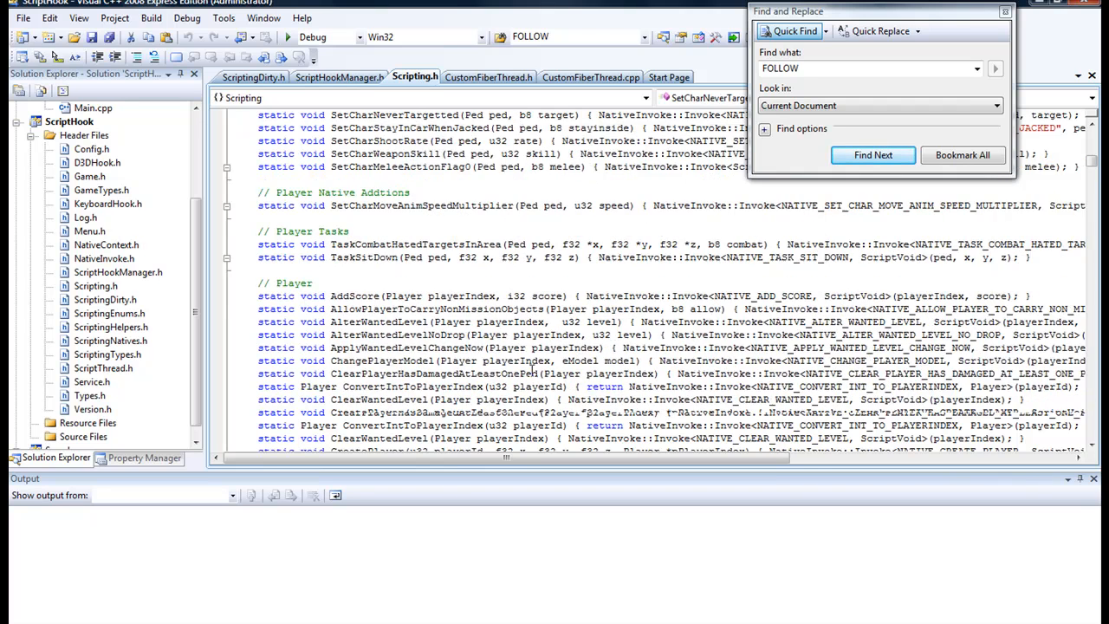
pyautogui.scroll(-2, 538, 377)
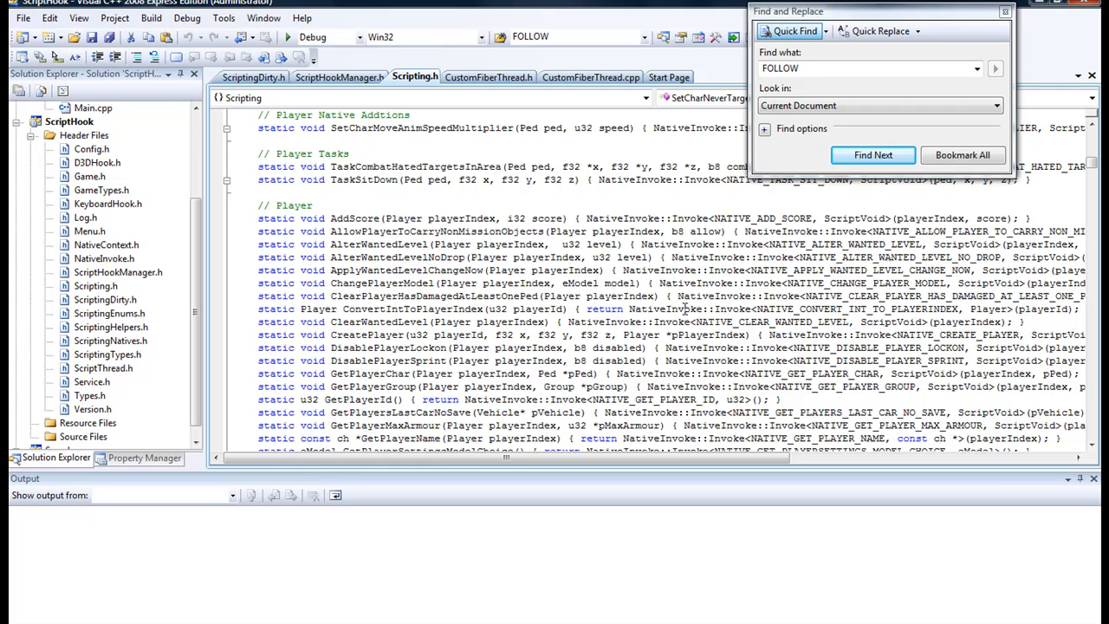
pyautogui.click(258, 78)
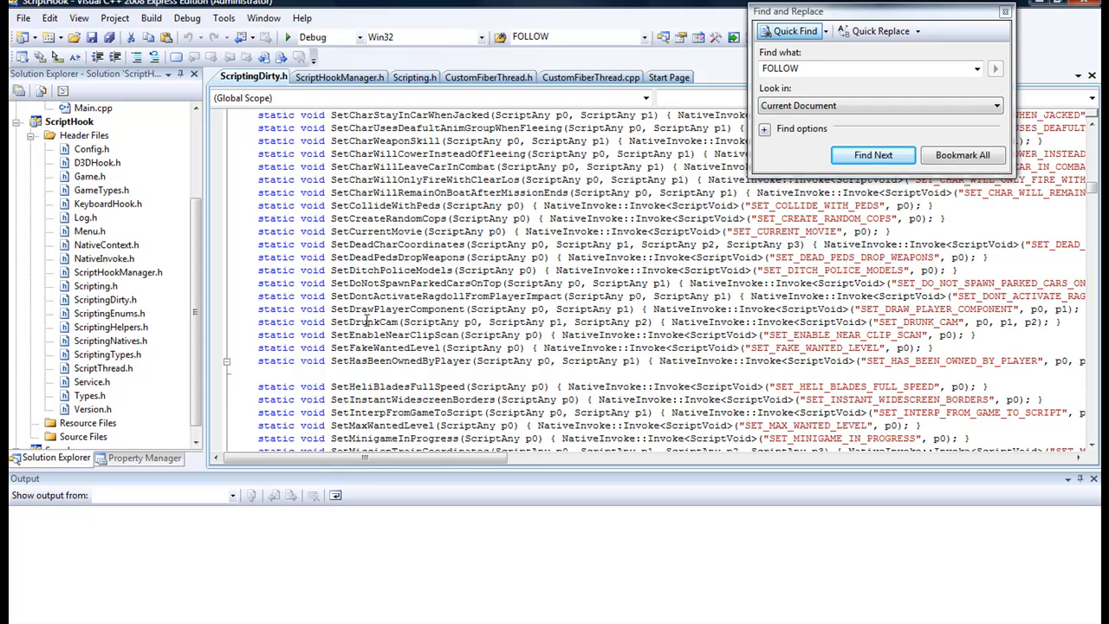
pyautogui.doubleClick(366, 321)
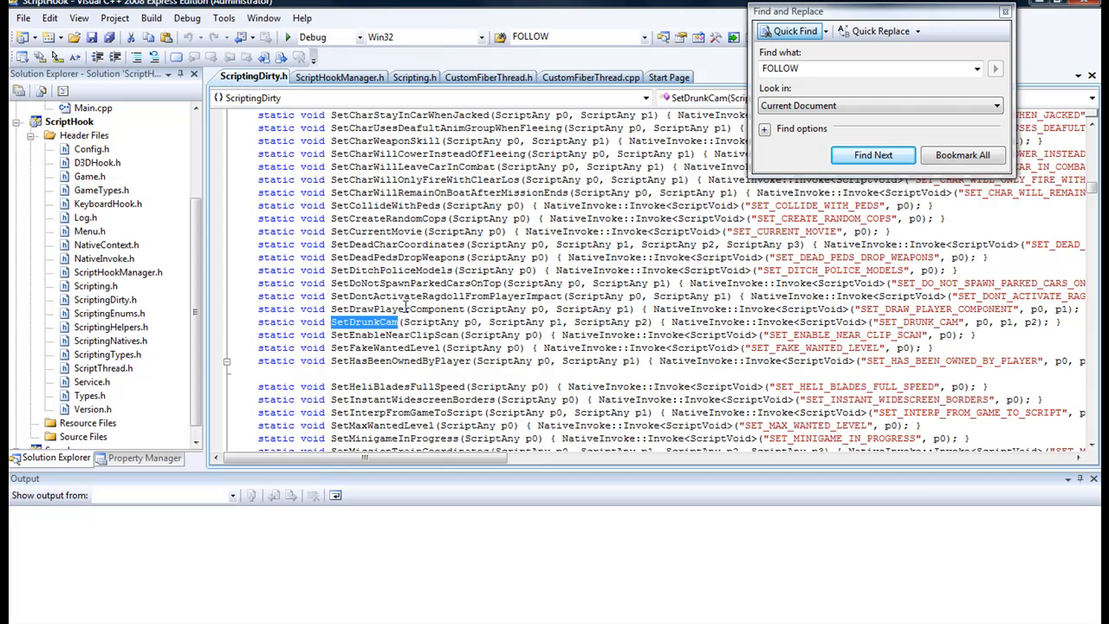
# - Replace SetDrunkCam's first parameter ScriptAny p0 with Ped ped
pyautogui.click(439, 317)
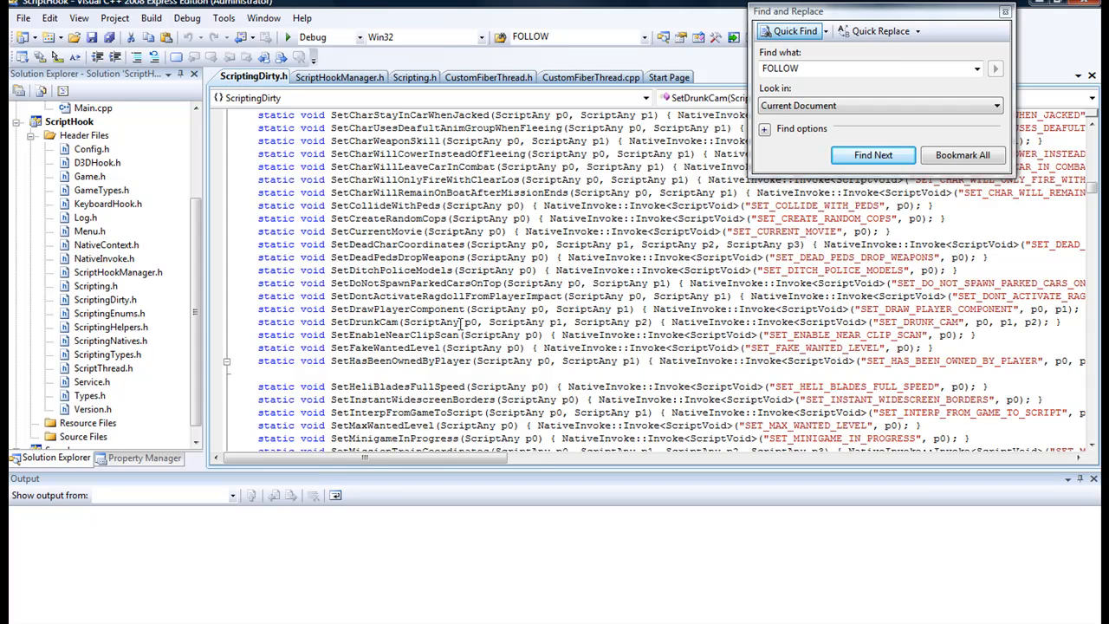
pyautogui.moveTo(460, 321); pyautogui.dragTo(404, 322)
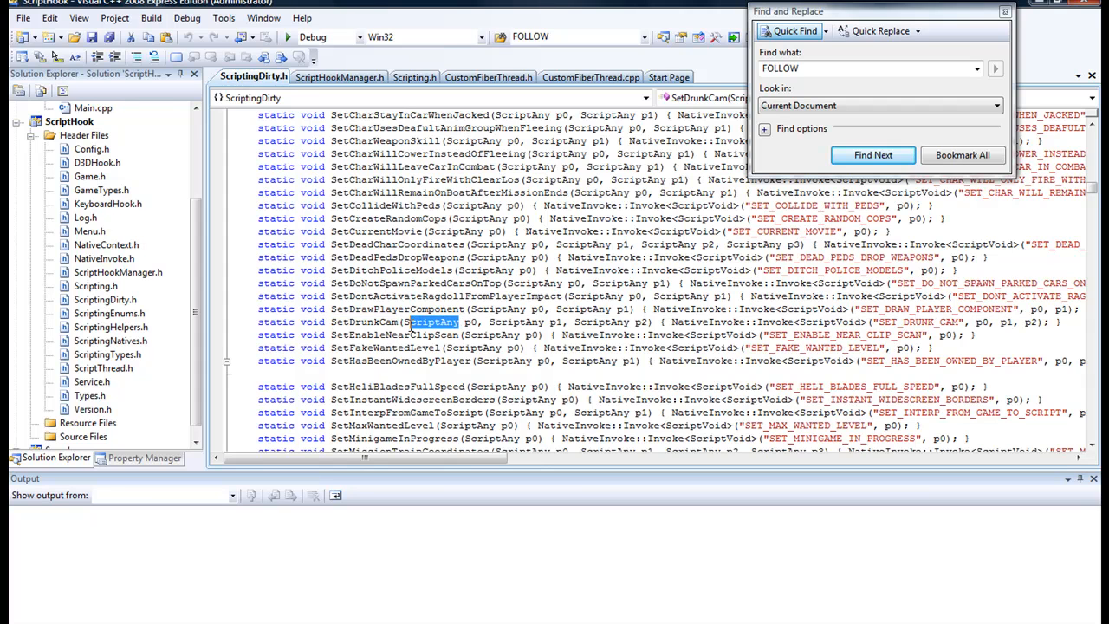
pyautogui.write('Ped')
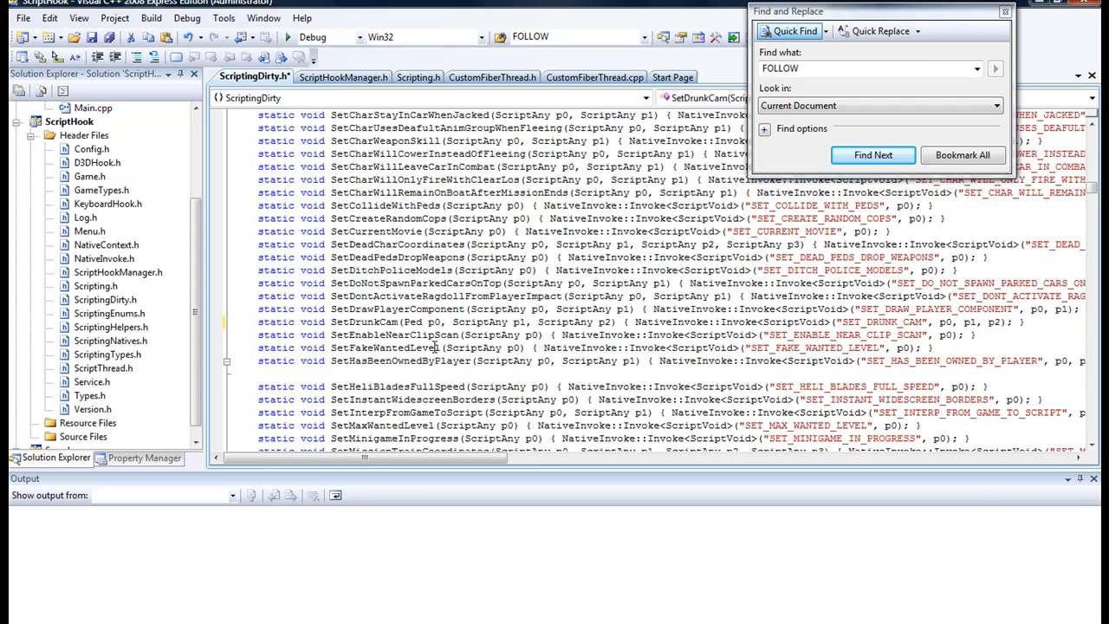
pyautogui.press('Delete')
pyautogui.press('Delete')
pyautogui.press('Delete')
pyautogui.write('ped')
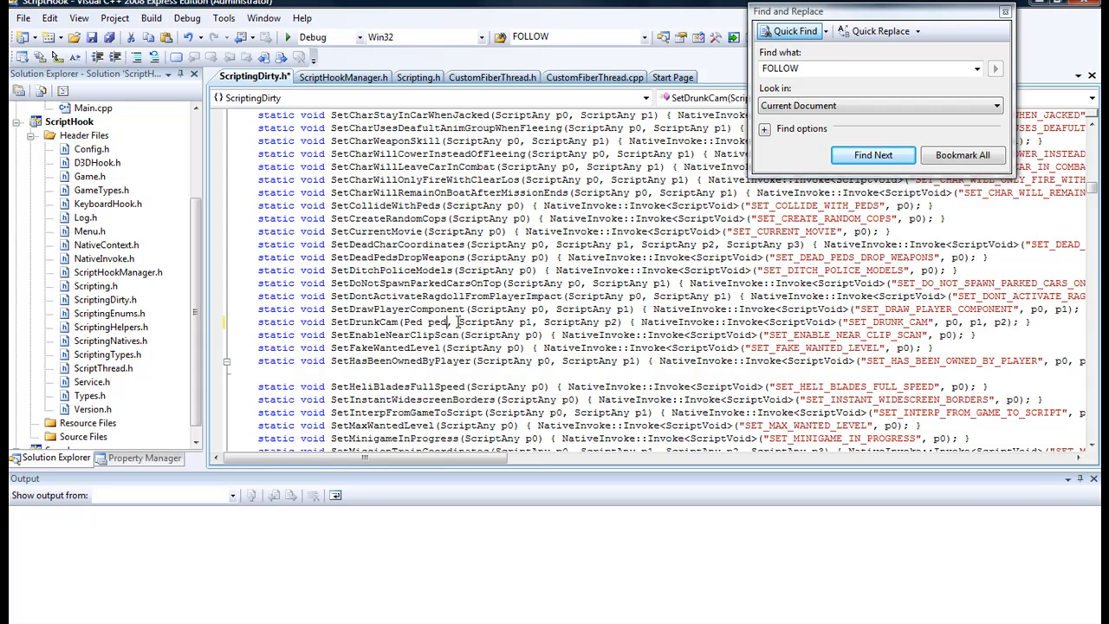
# - Copy the SetDrunkCam function name to the clipboard
pyautogui.doubleClick(365, 318)
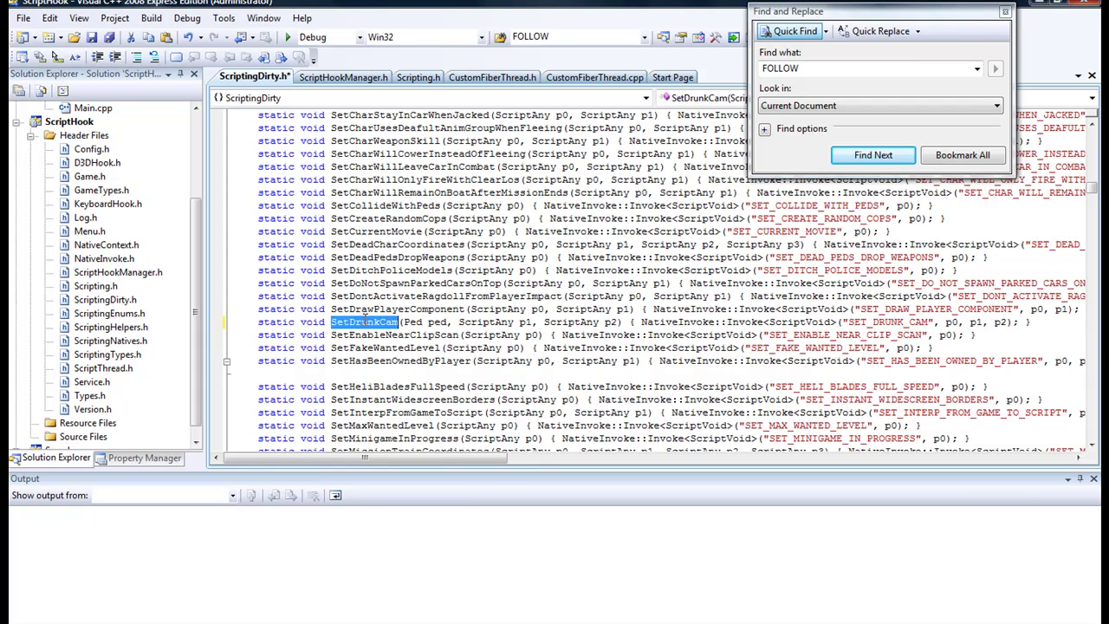
pyautogui.rightClick(366, 322)
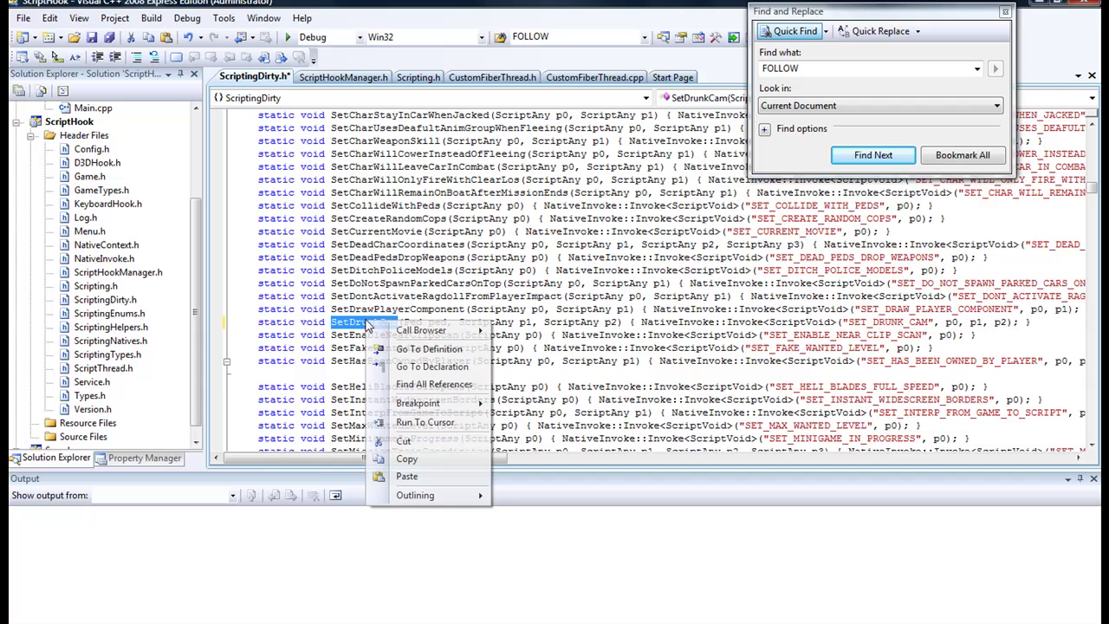
pyautogui.click(407, 458)
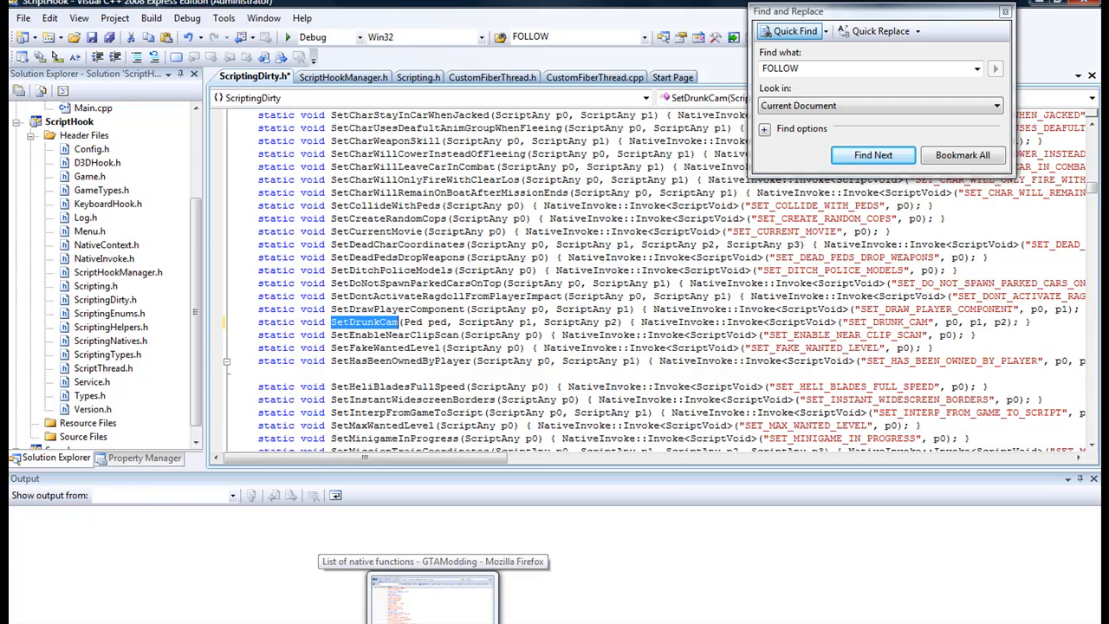
# - Switch to Firefox and step back two pages in the wiki history
pyautogui.click(432, 611)
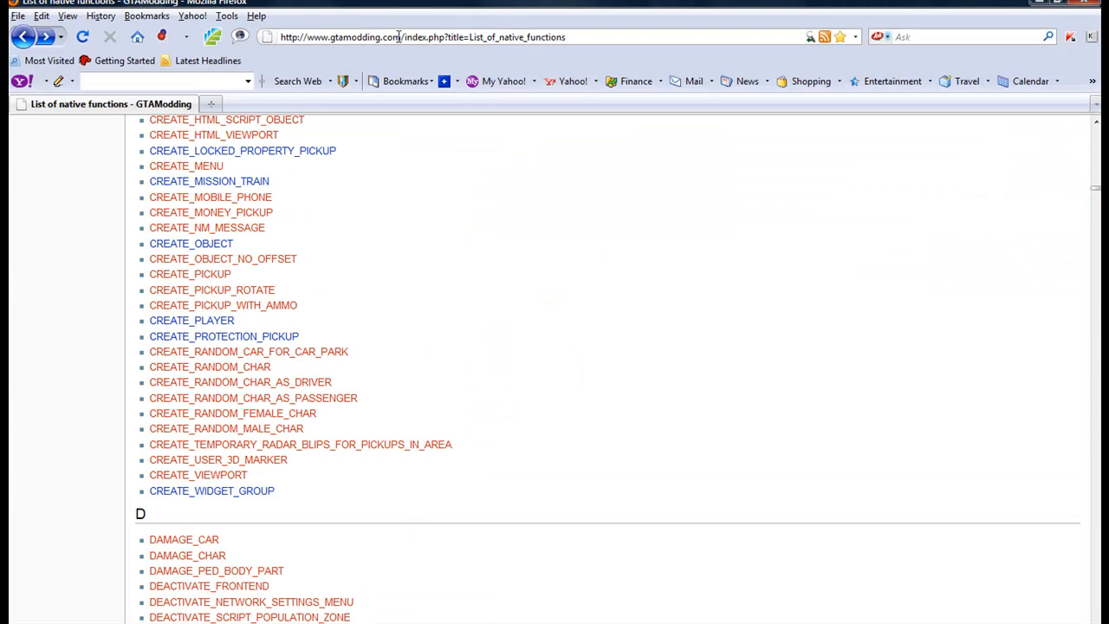
pyautogui.scroll(1, 460, 221)
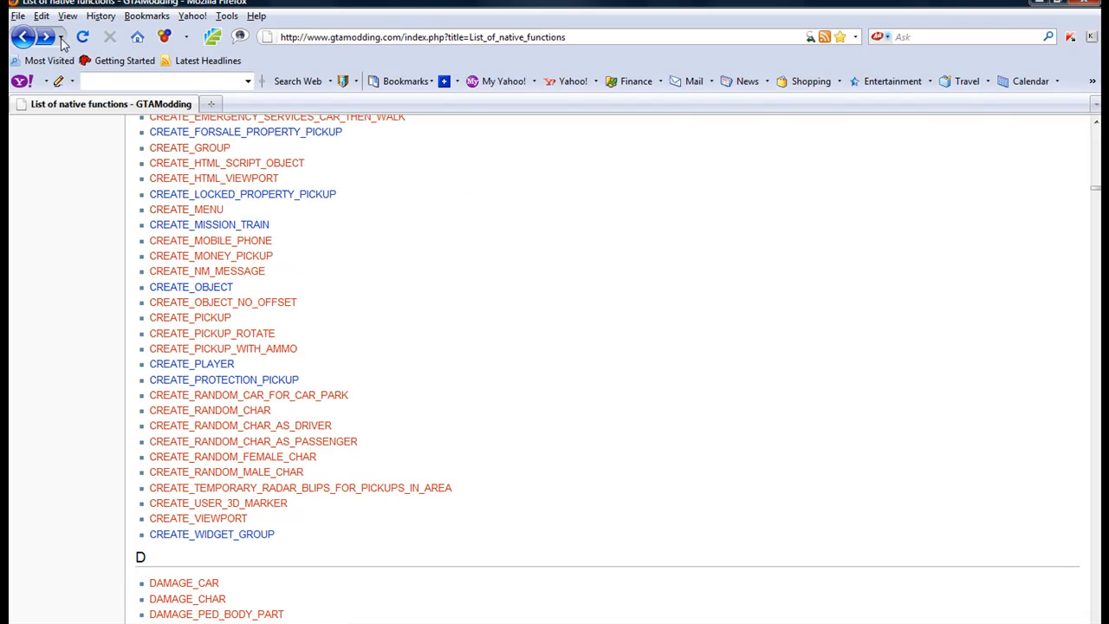
pyautogui.click(26, 38)
pyautogui.click(29, 40)
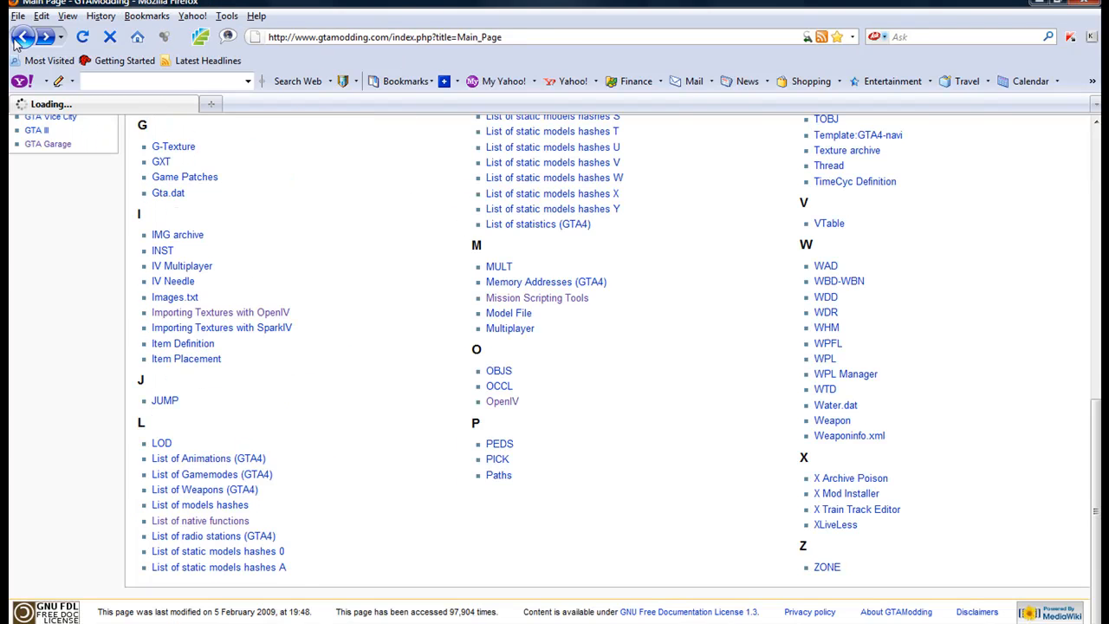
pyautogui.click(517, 40)
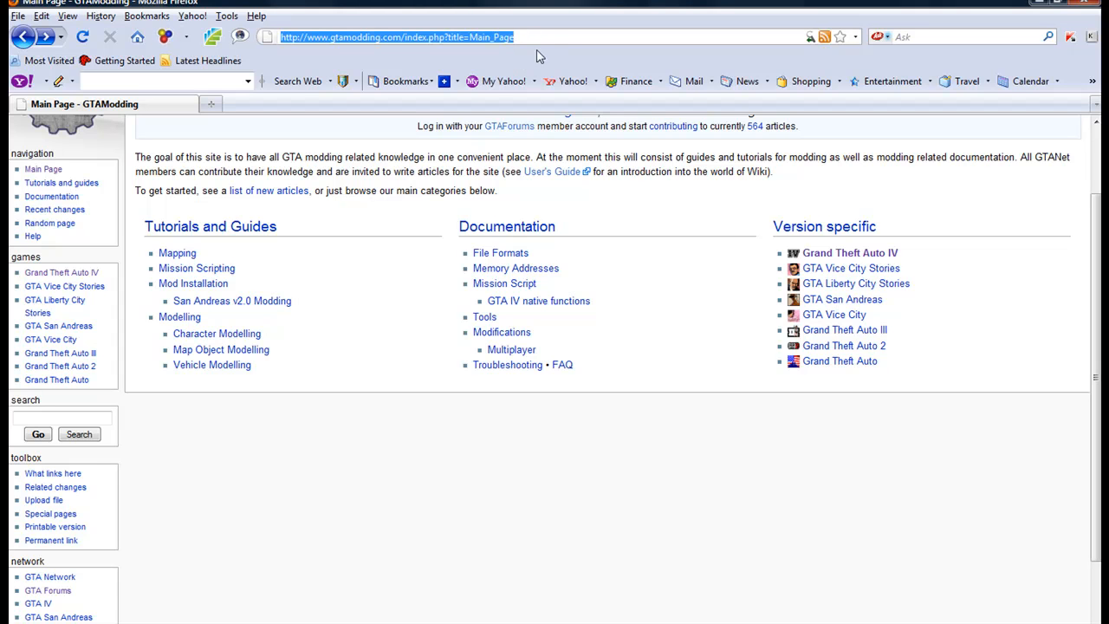
pyautogui.click(540, 36)
pyautogui.press('BackSpace')
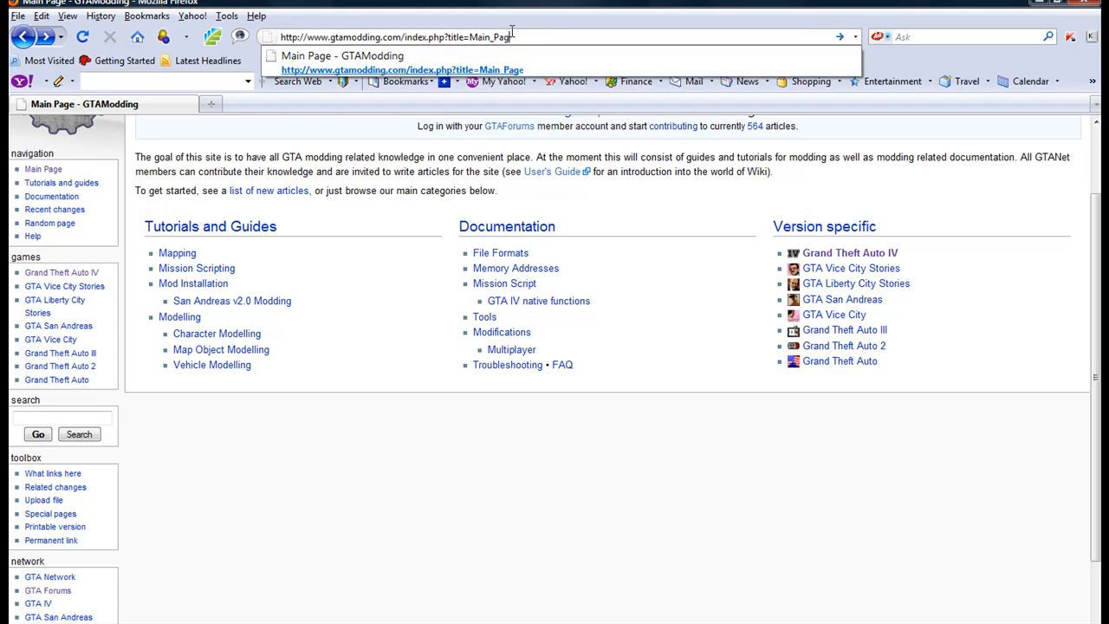
pyautogui.press('BackSpace')
pyautogui.press('BackSpace')
pyautogui.press('BackSpace')
pyautogui.press('BackSpace')
pyautogui.press('BackSpace')
pyautogui.press('BackSpace')
pyautogui.press('BackSpace')
pyautogui.press('BackSpace')
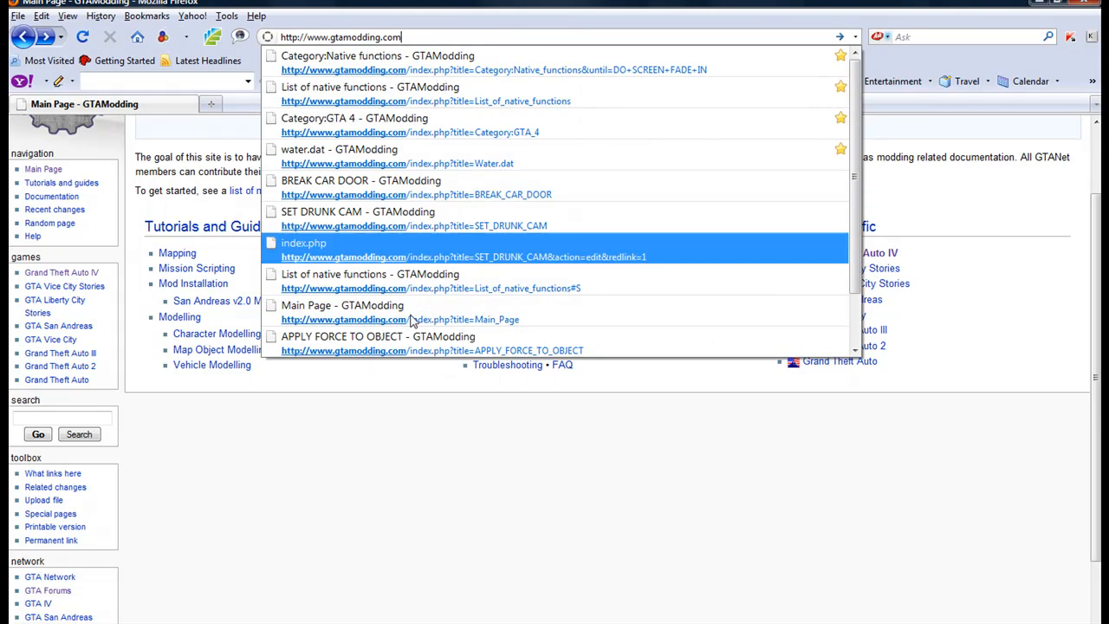
pyautogui.press('Return')
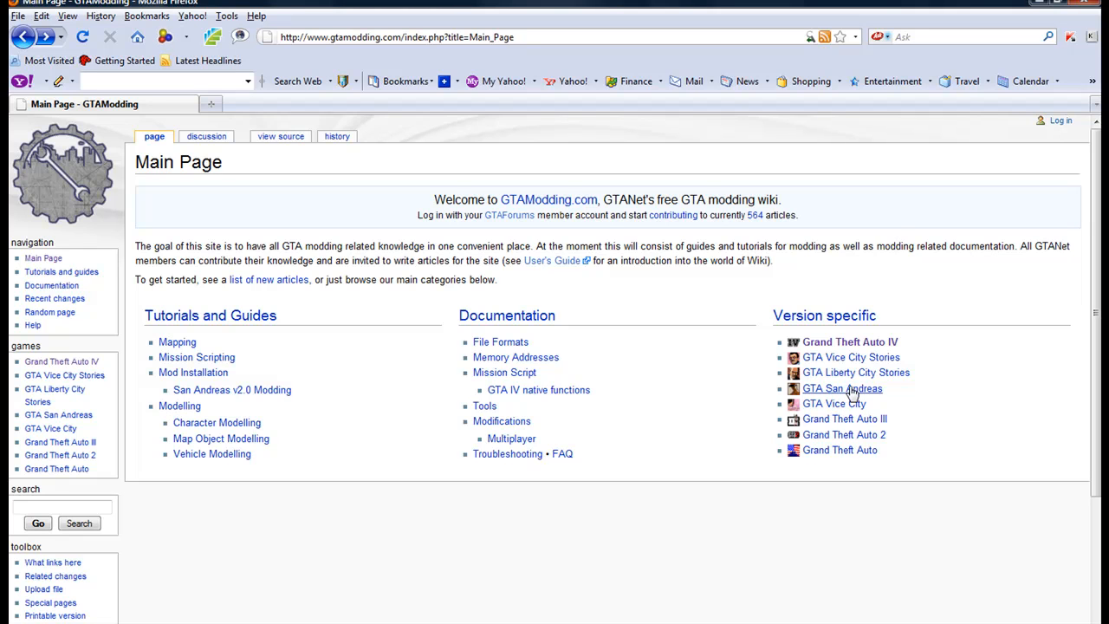
# - Open the Grand Theft Auto IV category, then its List of native functions page
pyautogui.click(845, 347)
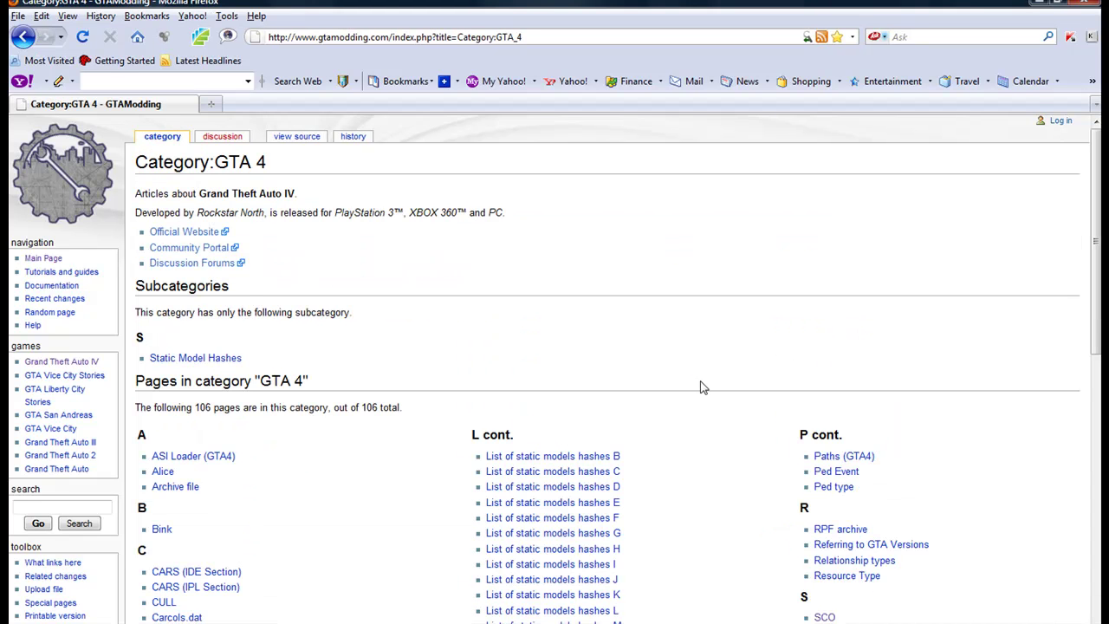
pyautogui.scroll(-2, 310, 514)
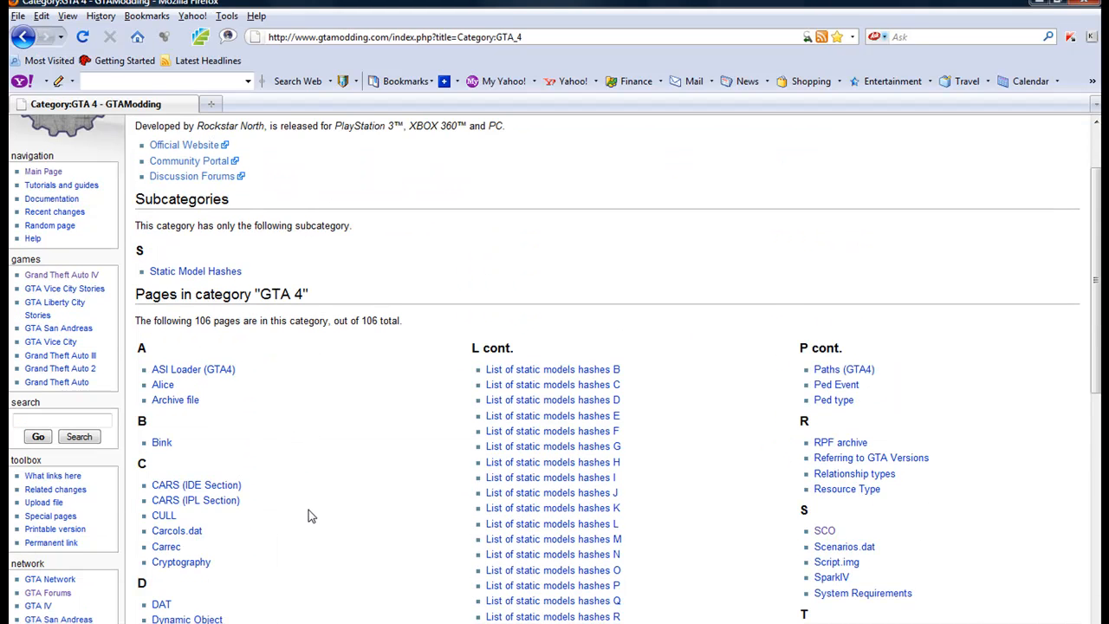
pyautogui.scroll(-4, 246, 397)
pyautogui.scroll(2, 250, 381)
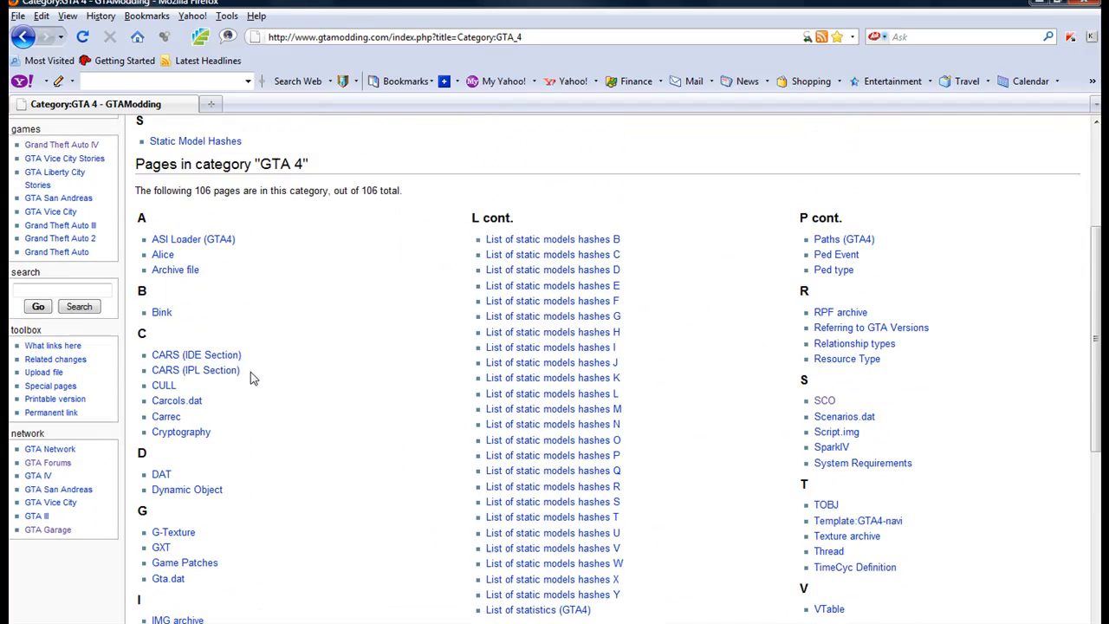
pyautogui.scroll(1, 255, 377)
pyautogui.scroll(3, 248, 312)
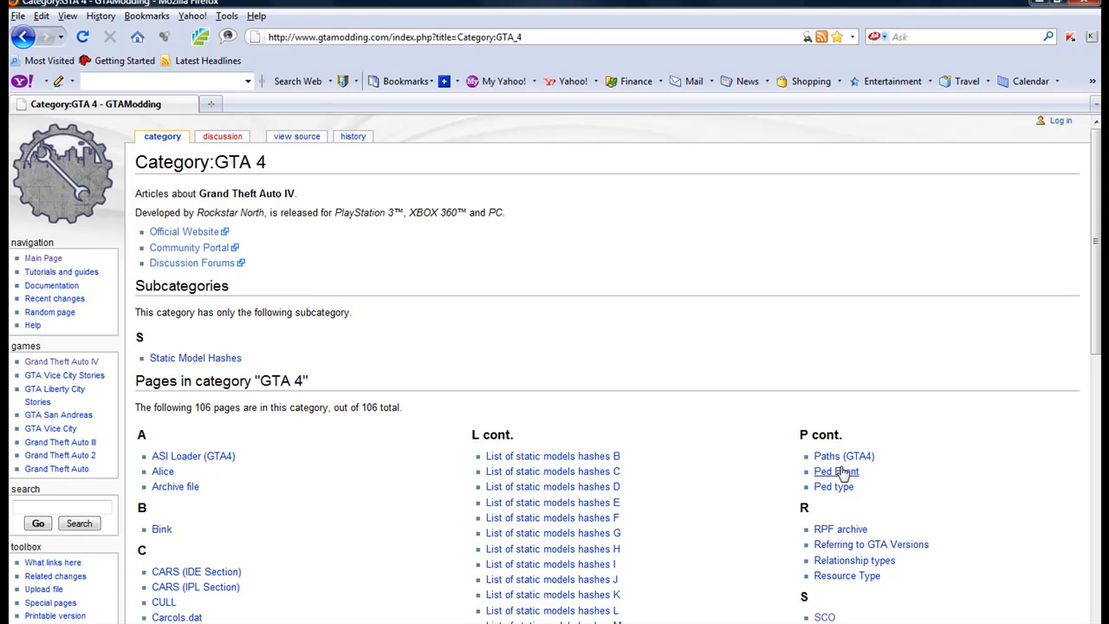
pyautogui.scroll(-3, 260, 507)
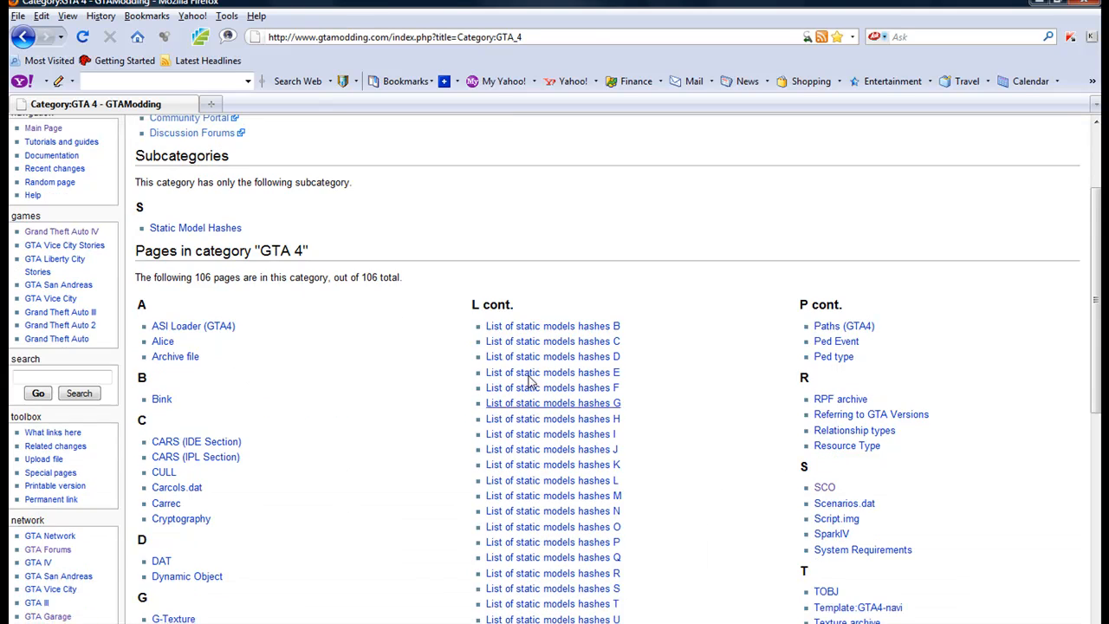
pyautogui.scroll(-3, 338, 441)
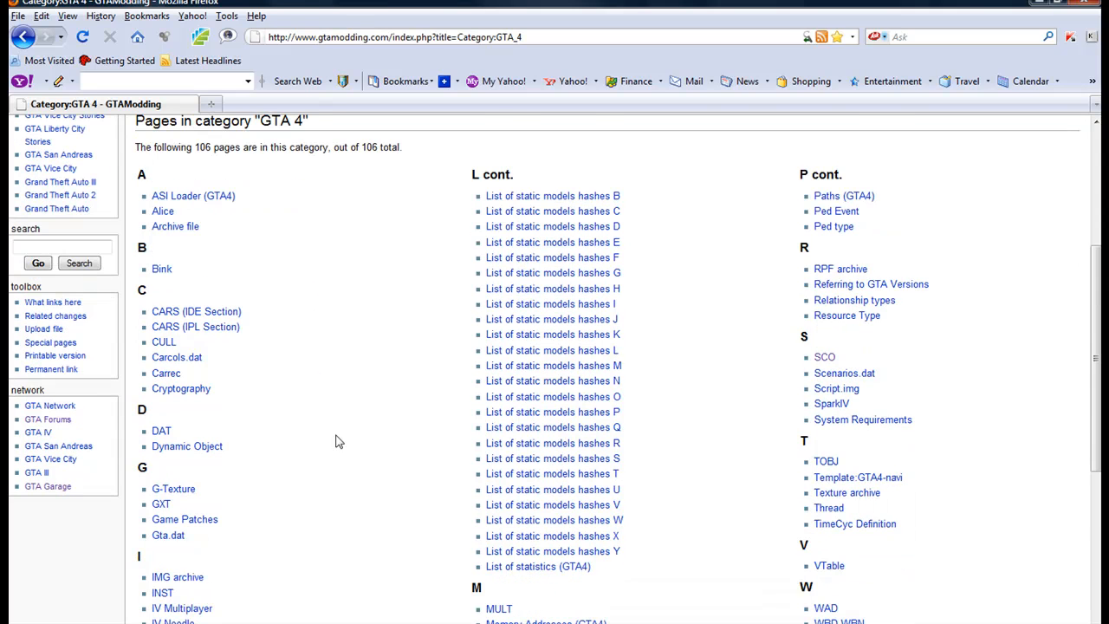
pyautogui.scroll(-3, 336, 438)
pyautogui.scroll(-4, 338, 432)
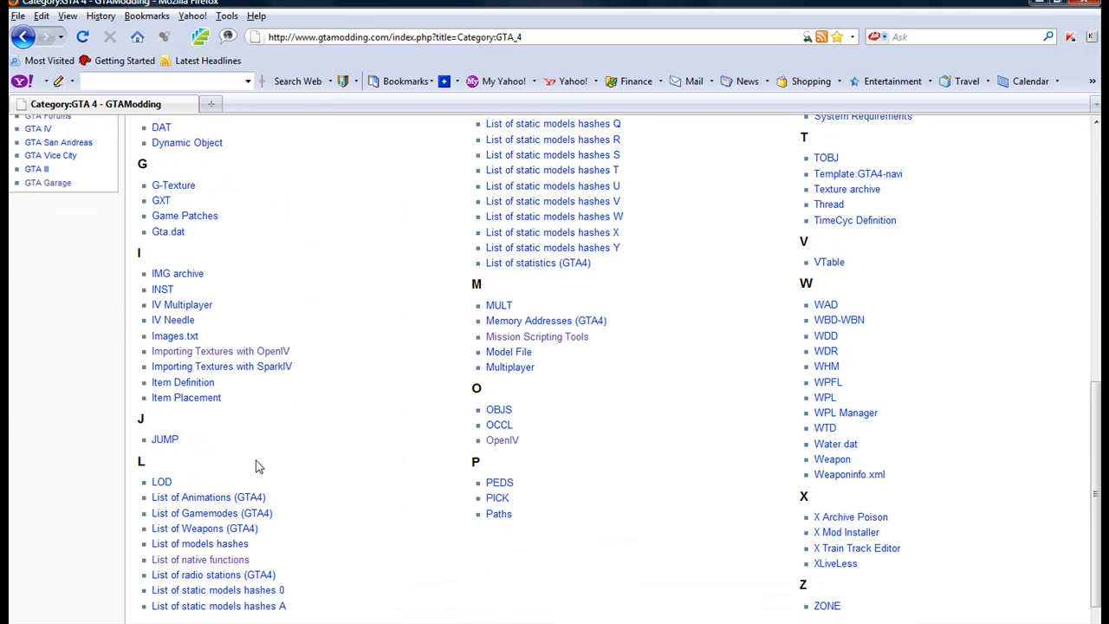
pyautogui.scroll(-1, 256, 468)
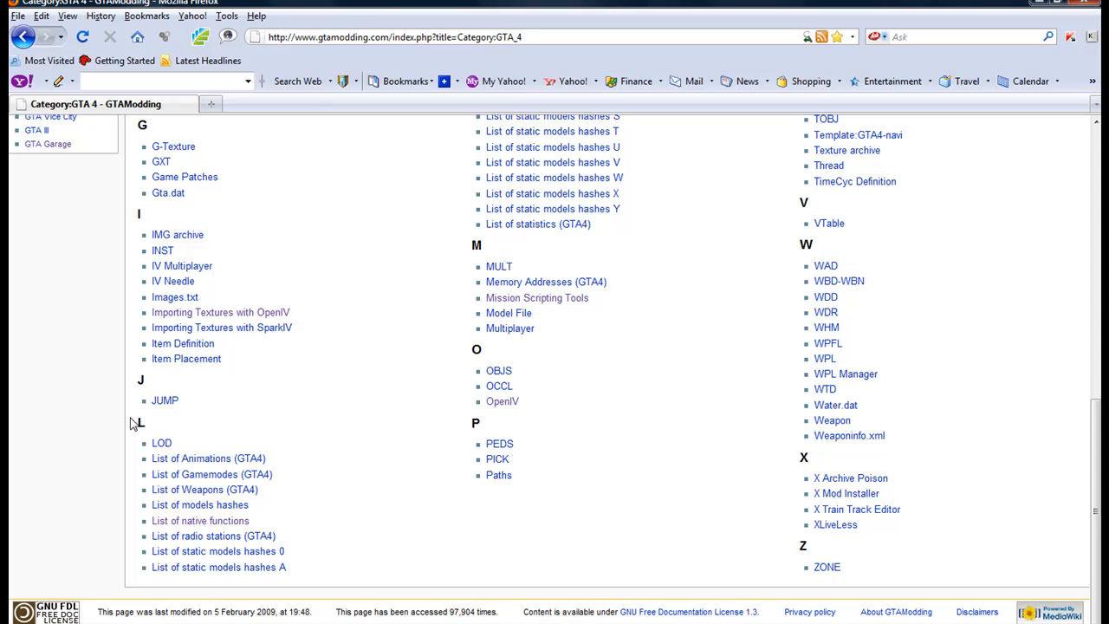
pyautogui.click(173, 523)
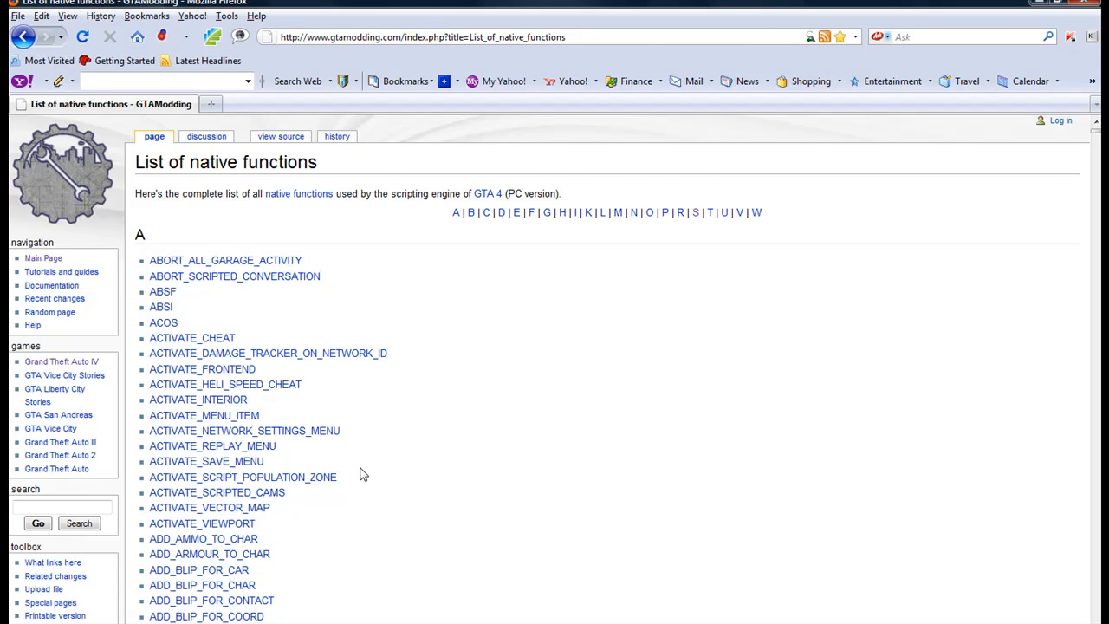
# - Check the SET_DRUNK_CAM and SET_ENABLE_NEAR_CLIP_SCAN wiki pages, returning to the list after each
pyautogui.hotkey('alt', 'Tab')
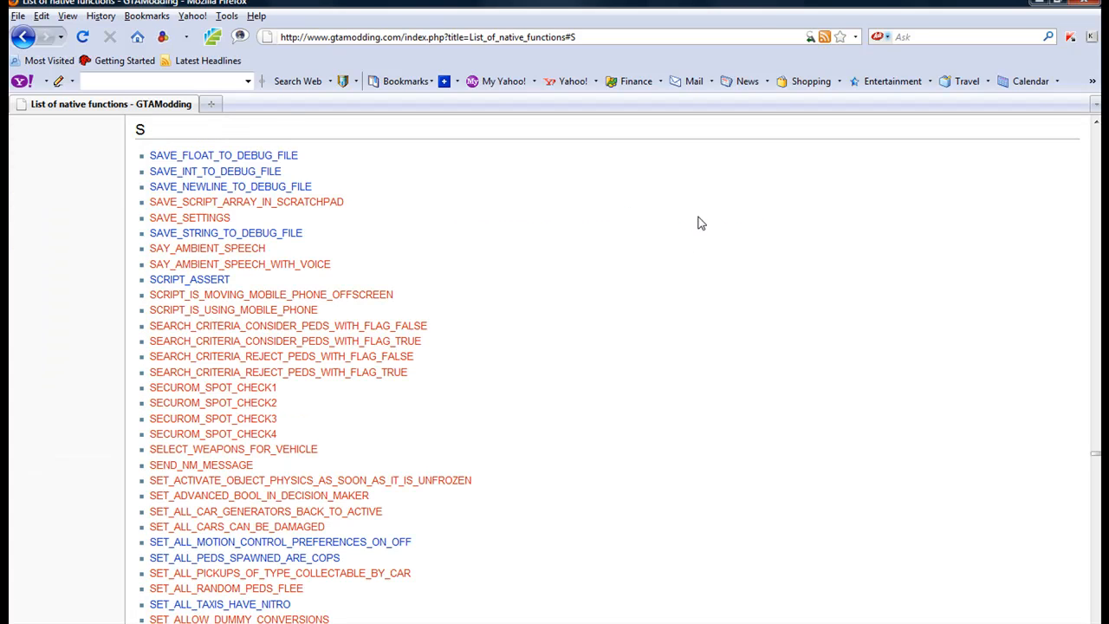
pyautogui.scroll(-1, 304, 457)
pyautogui.scroll(-1, 300, 468)
pyautogui.scroll(-2, 295, 450)
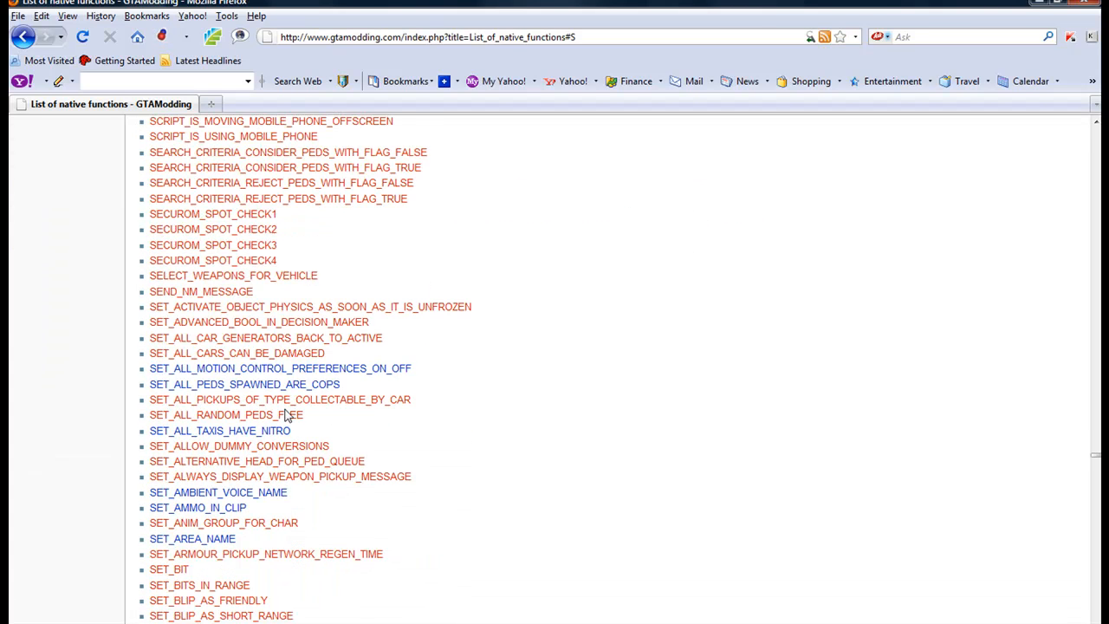
pyautogui.scroll(-3, 290, 418)
pyautogui.scroll(-4, 292, 421)
pyautogui.scroll(-8, 341, 446)
pyautogui.scroll(-4, 349, 441)
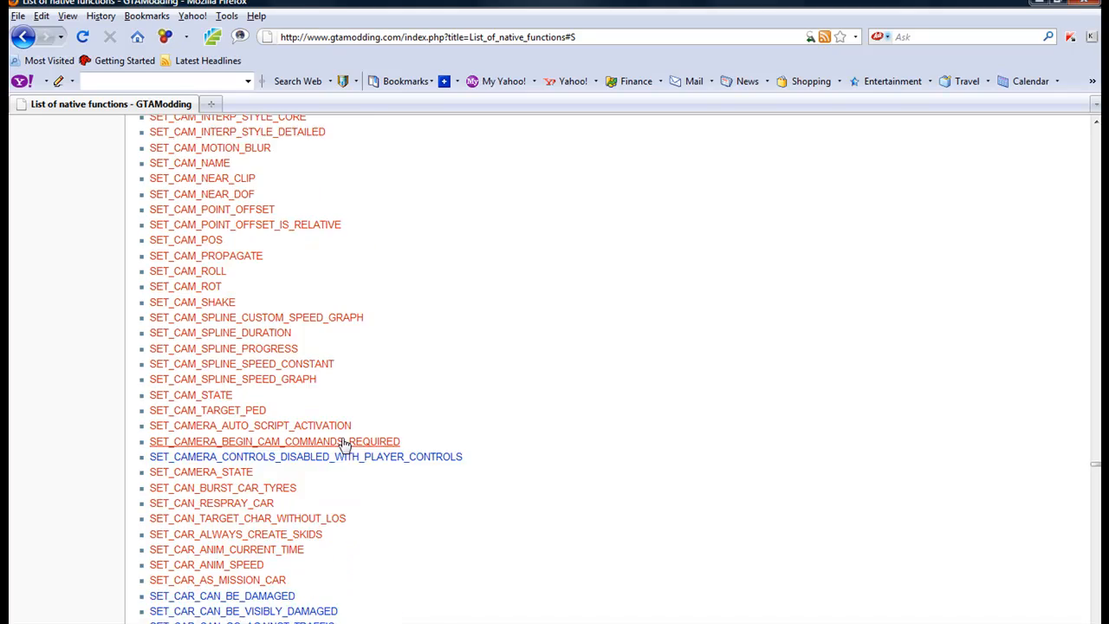
pyautogui.scroll(-4, 343, 444)
pyautogui.scroll(-9, 345, 445)
pyautogui.scroll(-8, 329, 453)
pyautogui.scroll(-9, 321, 462)
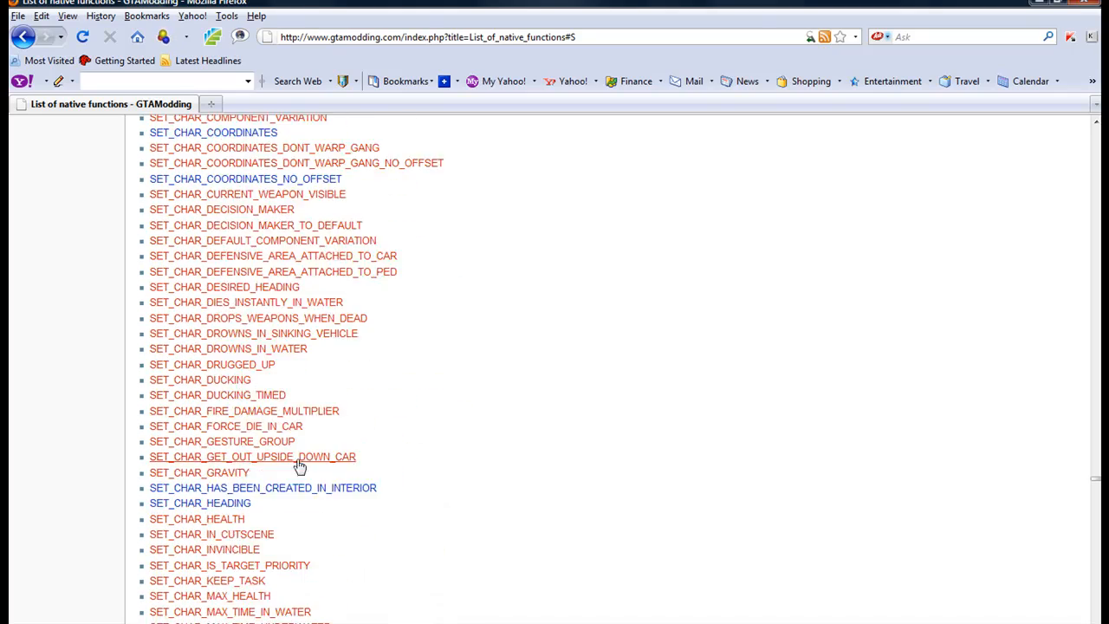
pyautogui.scroll(-7, 303, 471)
pyautogui.scroll(-7, 314, 409)
pyautogui.scroll(-8, 292, 425)
pyautogui.scroll(-2, 297, 431)
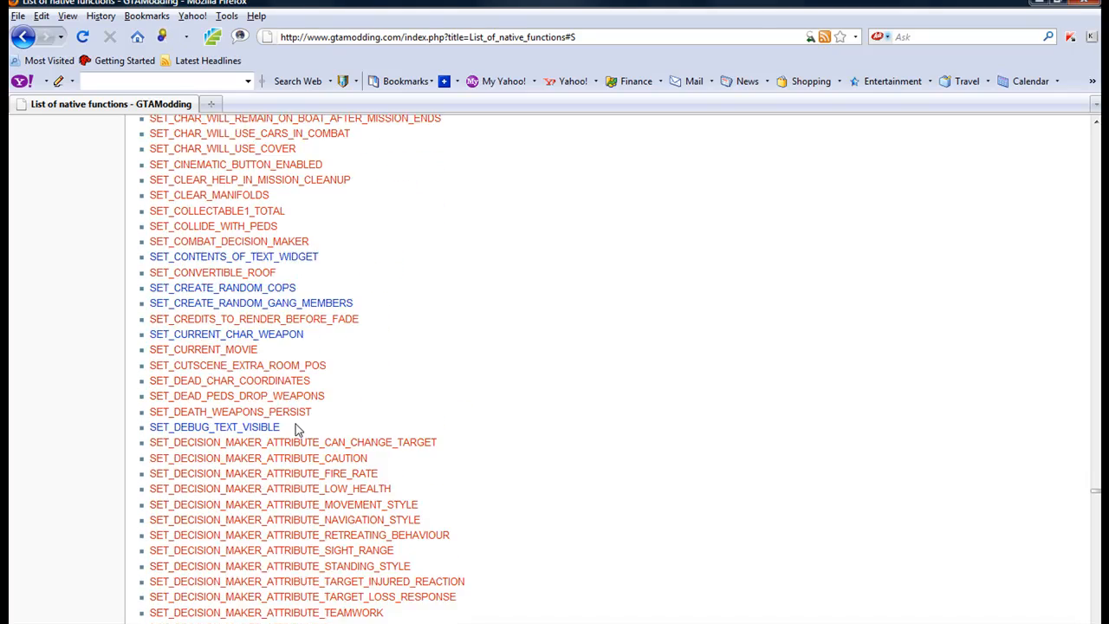
pyautogui.scroll(-7, 297, 428)
pyautogui.scroll(-2, 290, 447)
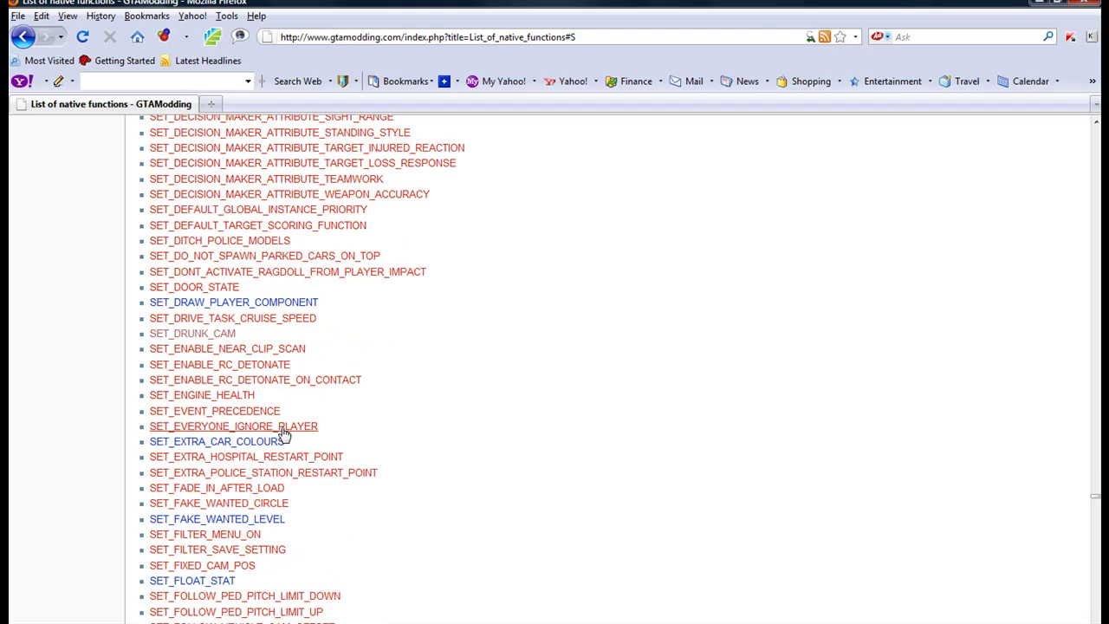
pyautogui.click(191, 336)
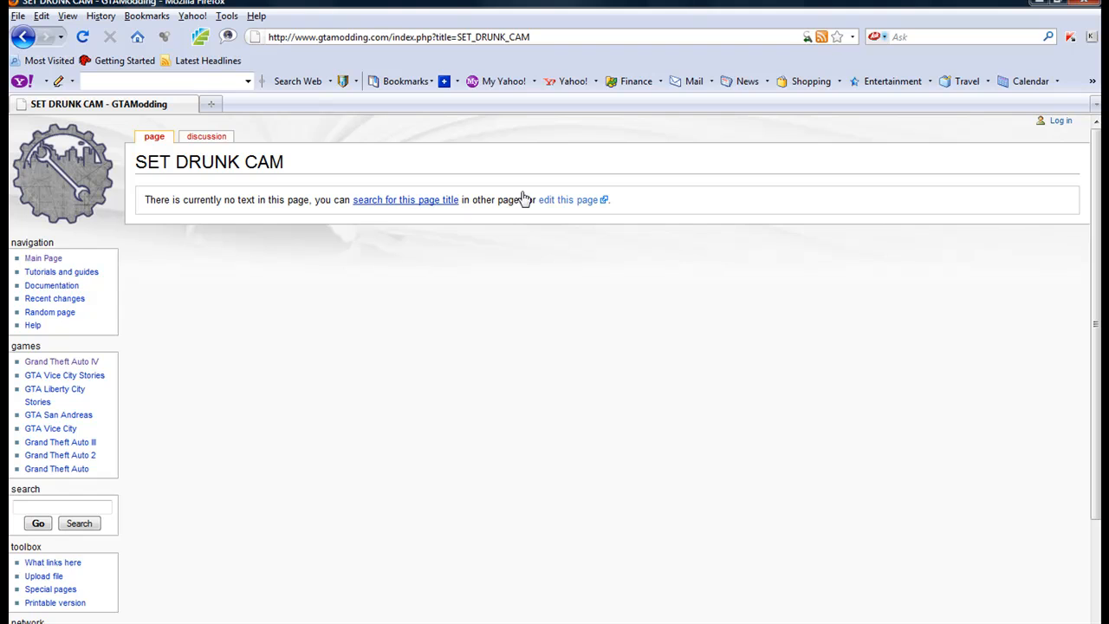
pyautogui.click(21, 37)
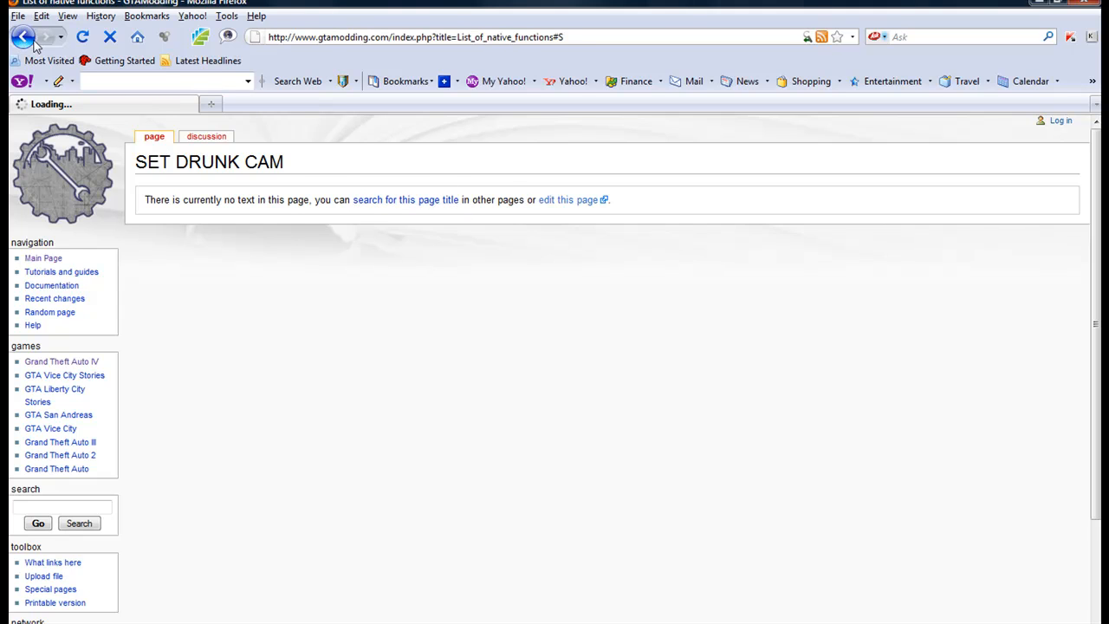
pyautogui.click(229, 350)
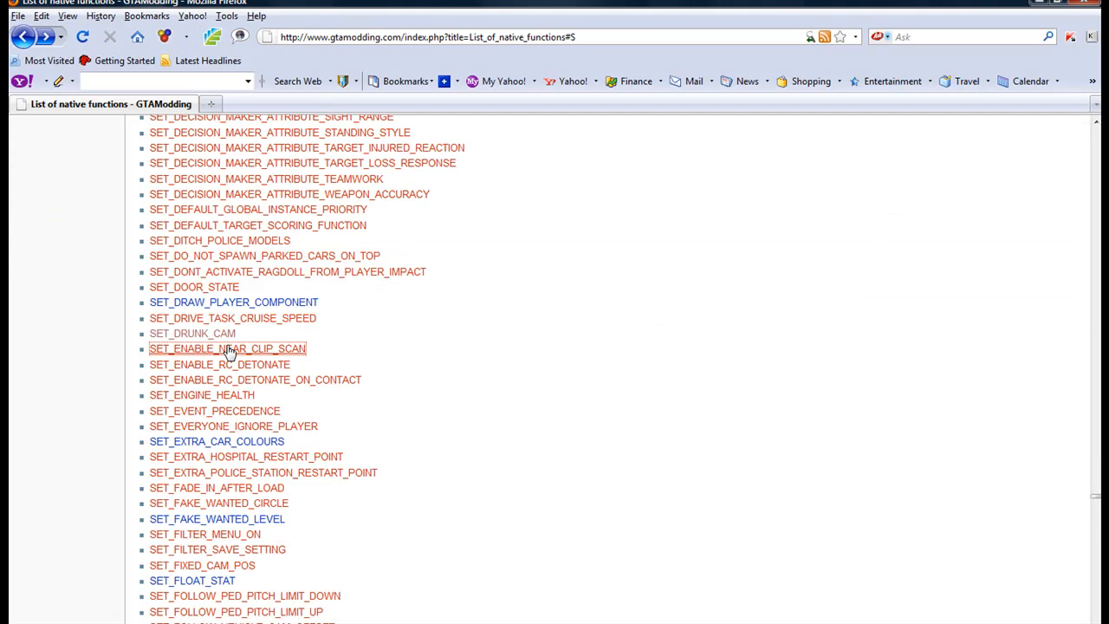
pyautogui.click(22, 37)
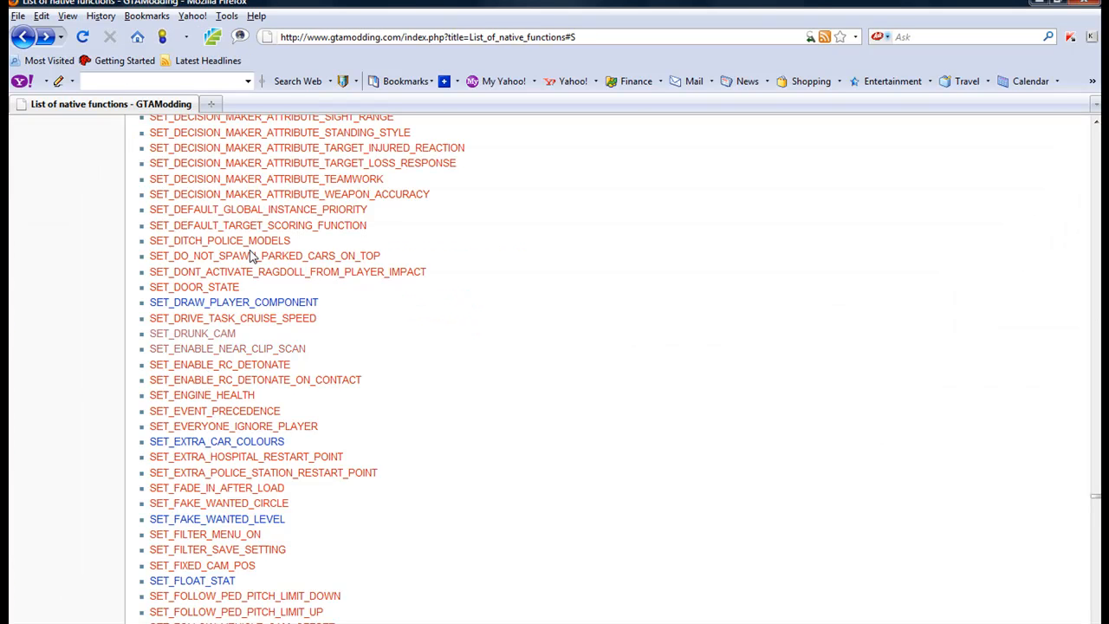
# - Check SET_DO_NOT_SPAWN_PARKED_CARS_ON_TOP, then open the SET_FAKE_WANTED_LEVEL documentation page
pyautogui.click(249, 257)
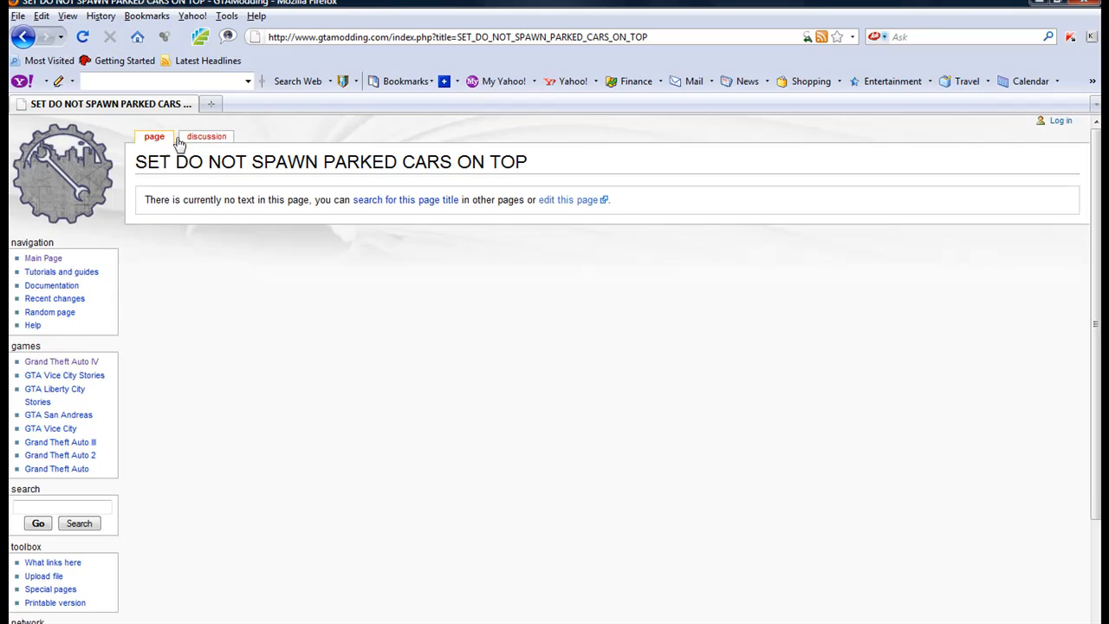
pyautogui.click(21, 37)
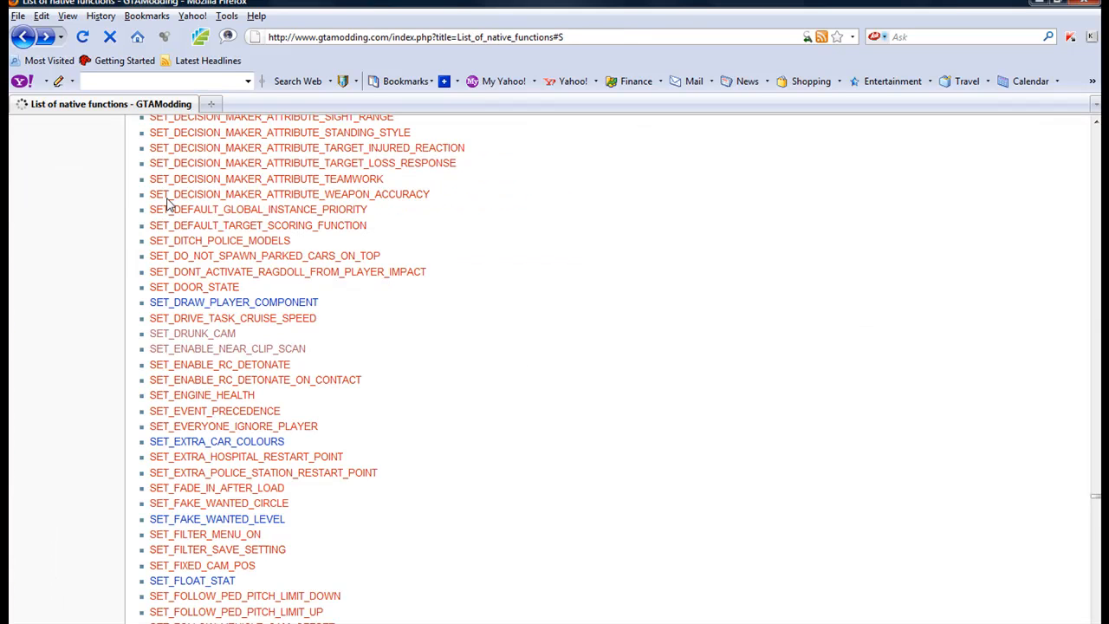
pyautogui.click(227, 520)
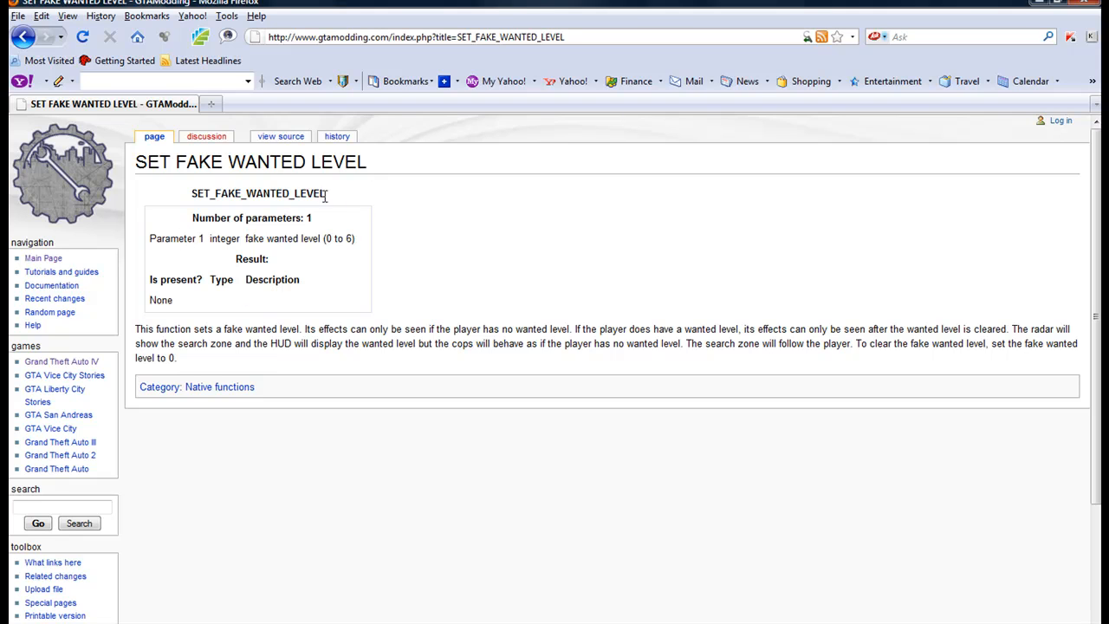
pyautogui.hotkey('alt', 'Tab')
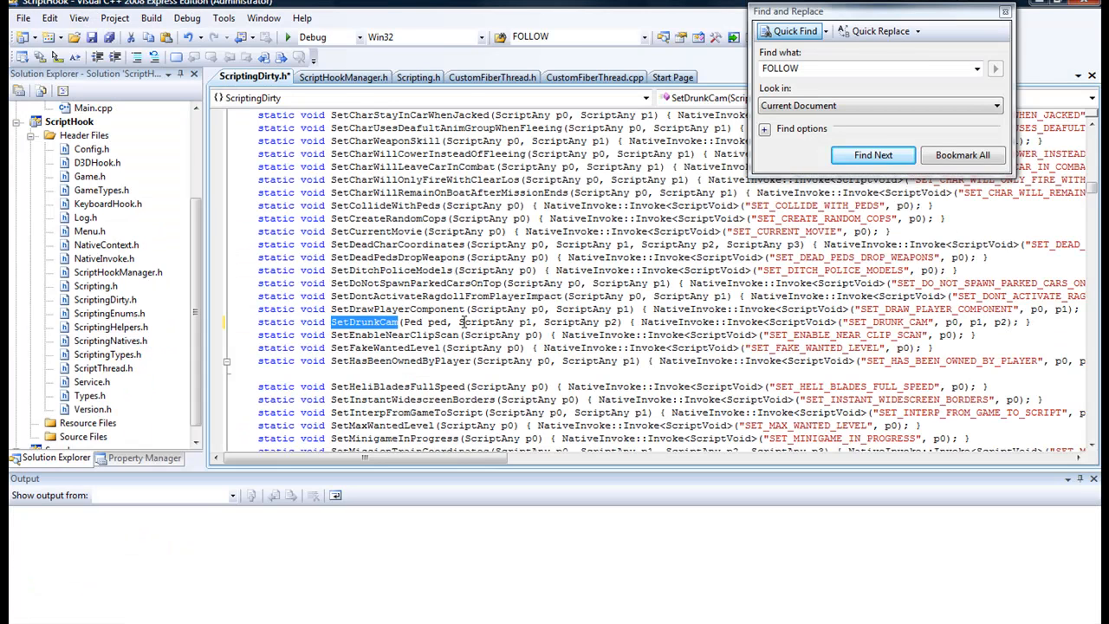
pyautogui.hotkey('alt', 'Tab')
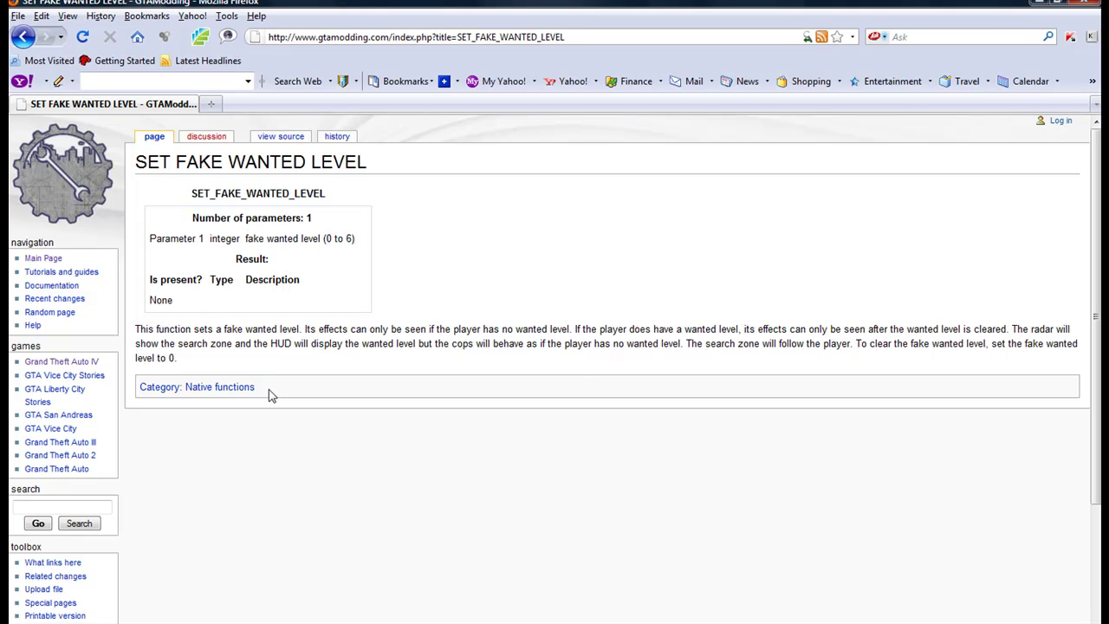
# - Go back to the native functions list, then return to the Visual C++ ScriptHook window
pyautogui.click(24, 36)
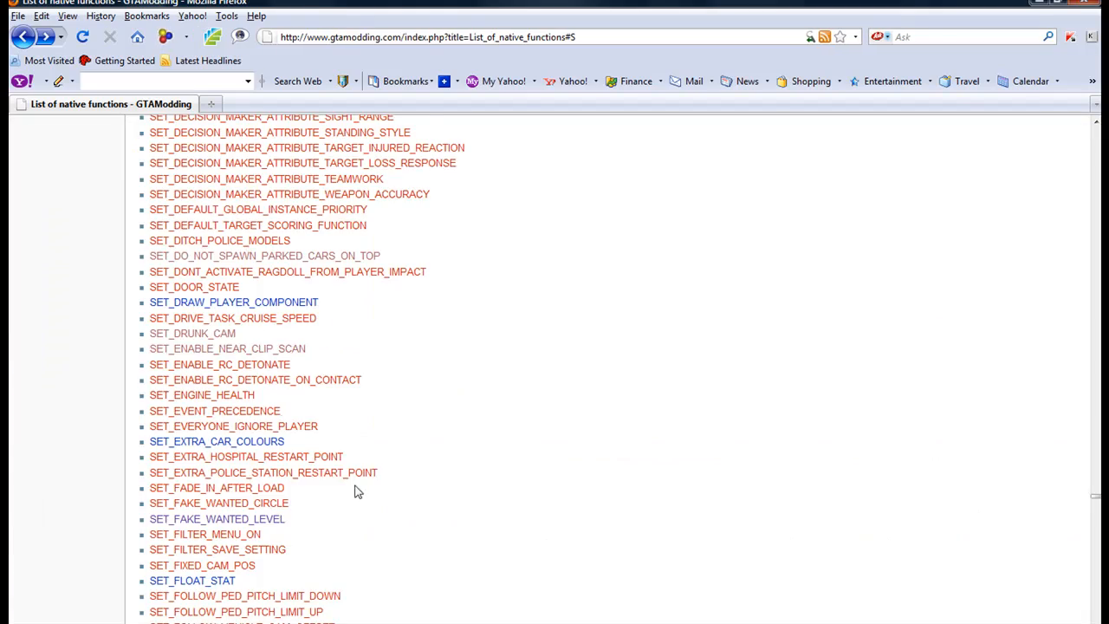
pyautogui.scroll(5, 353, 492)
pyautogui.scroll(7, 341, 372)
pyautogui.scroll(6, 341, 304)
pyautogui.scroll(6, 406, 309)
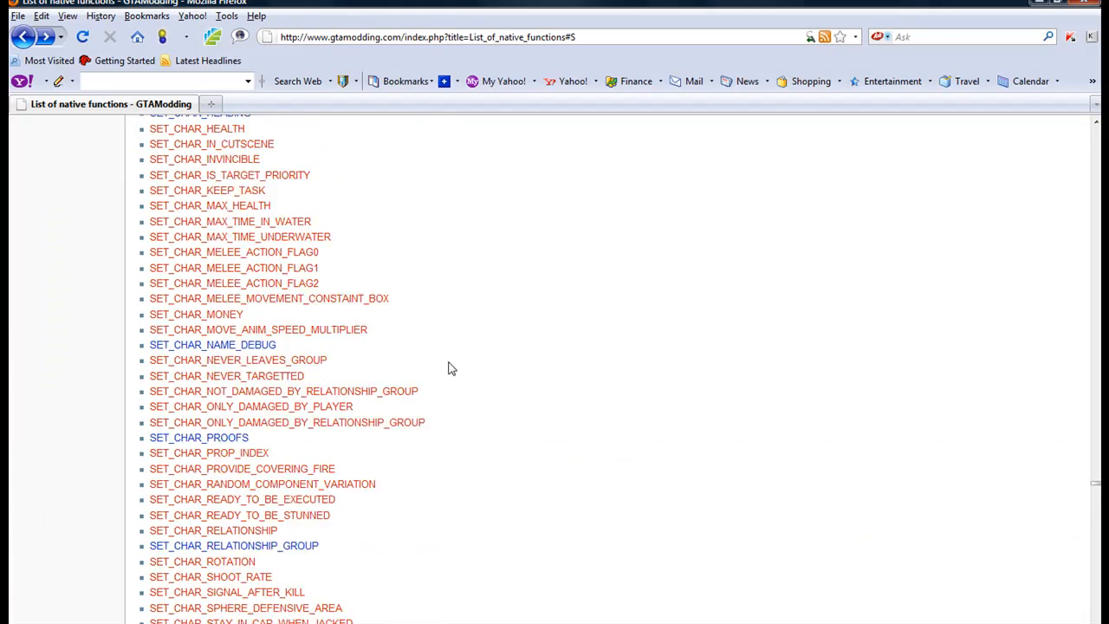
pyautogui.scroll(6, 425, 330)
pyautogui.scroll(6, 399, 279)
pyautogui.scroll(4, 435, 298)
pyautogui.scroll(7, 464, 302)
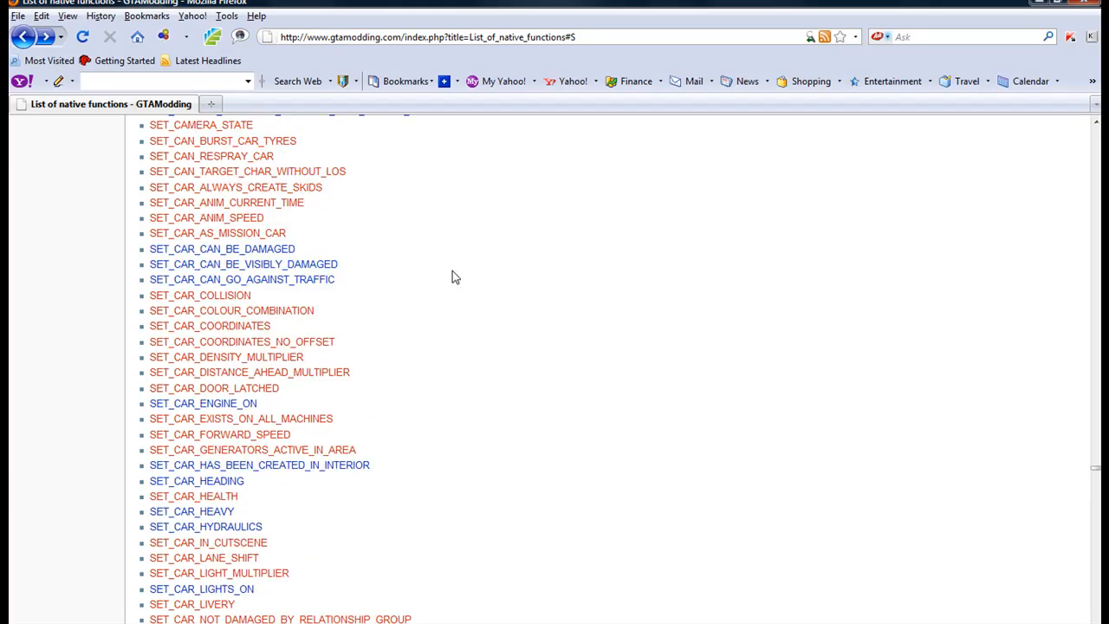
pyautogui.scroll(5, 478, 339)
pyautogui.scroll(9, 502, 334)
pyautogui.scroll(9, 477, 280)
pyautogui.scroll(8, 496, 267)
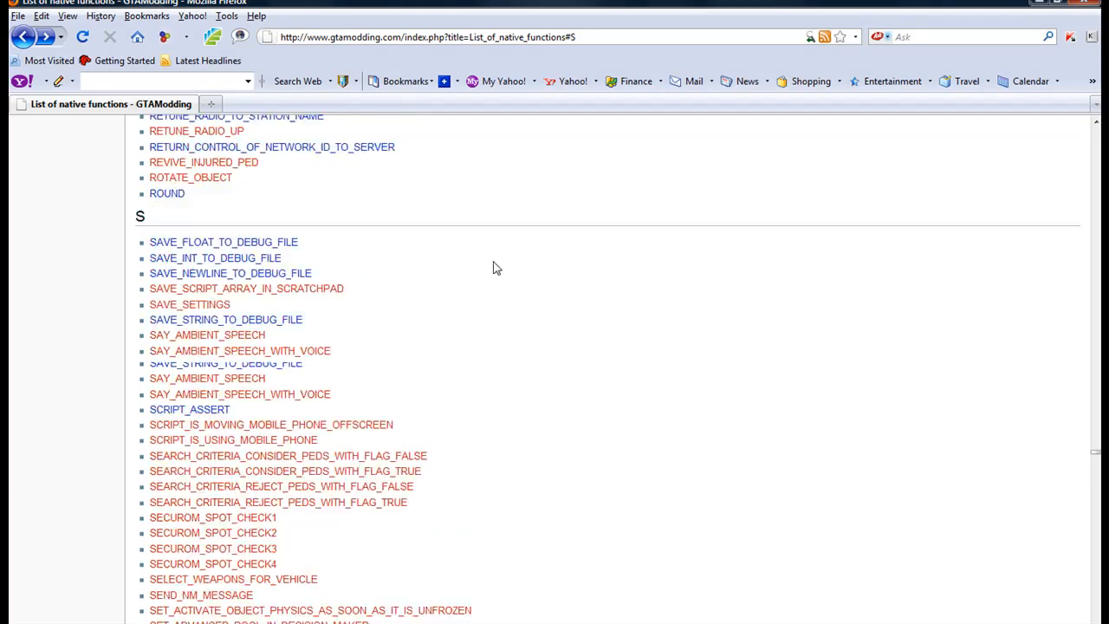
pyautogui.scroll(6, 622, 361)
pyautogui.scroll(8, 591, 282)
pyautogui.scroll(6, 581, 321)
pyautogui.scroll(2, 444, 484)
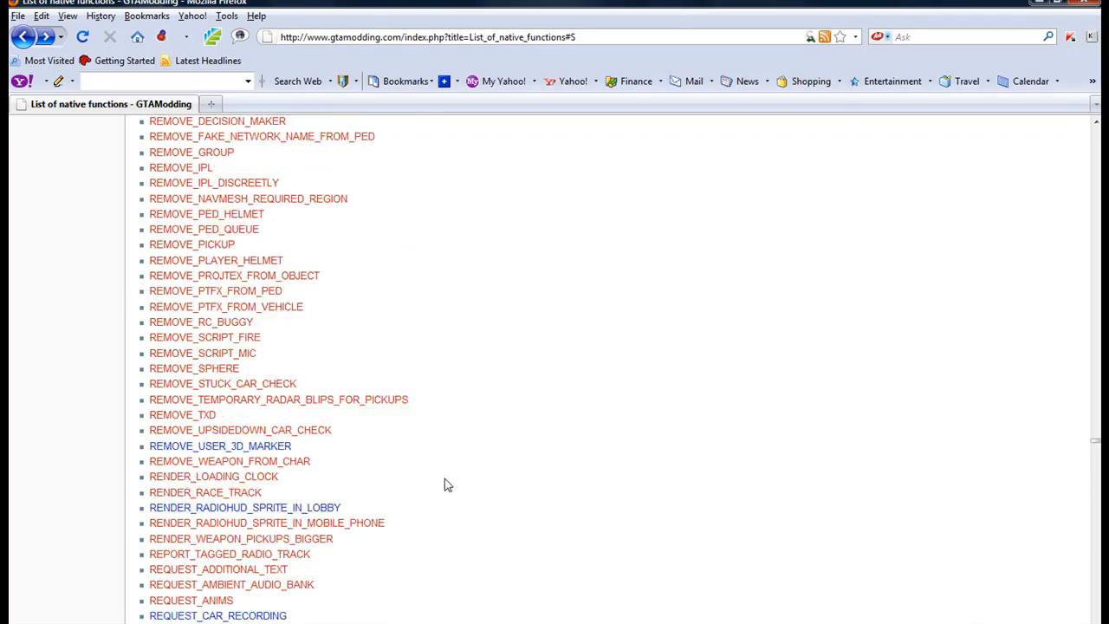
pyautogui.scroll(6, 468, 459)
pyautogui.scroll(9, 464, 407)
pyautogui.scroll(5, 455, 379)
pyautogui.scroll(5, 490, 392)
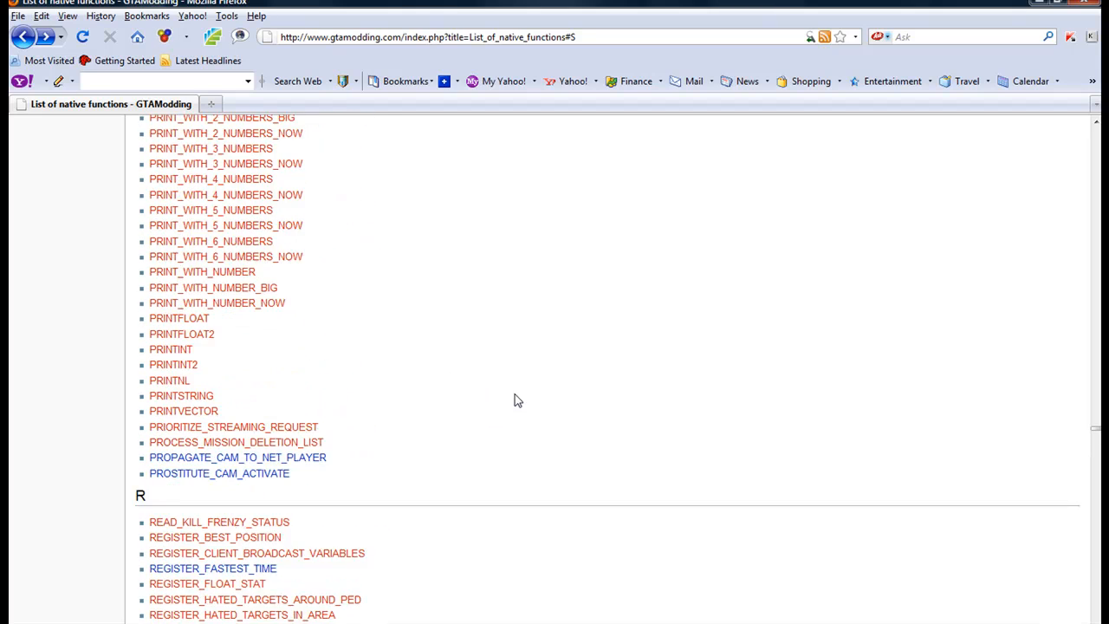
pyautogui.scroll(8, 515, 400)
pyautogui.scroll(5, 500, 376)
pyautogui.scroll(5, 502, 364)
pyautogui.scroll(5, 502, 379)
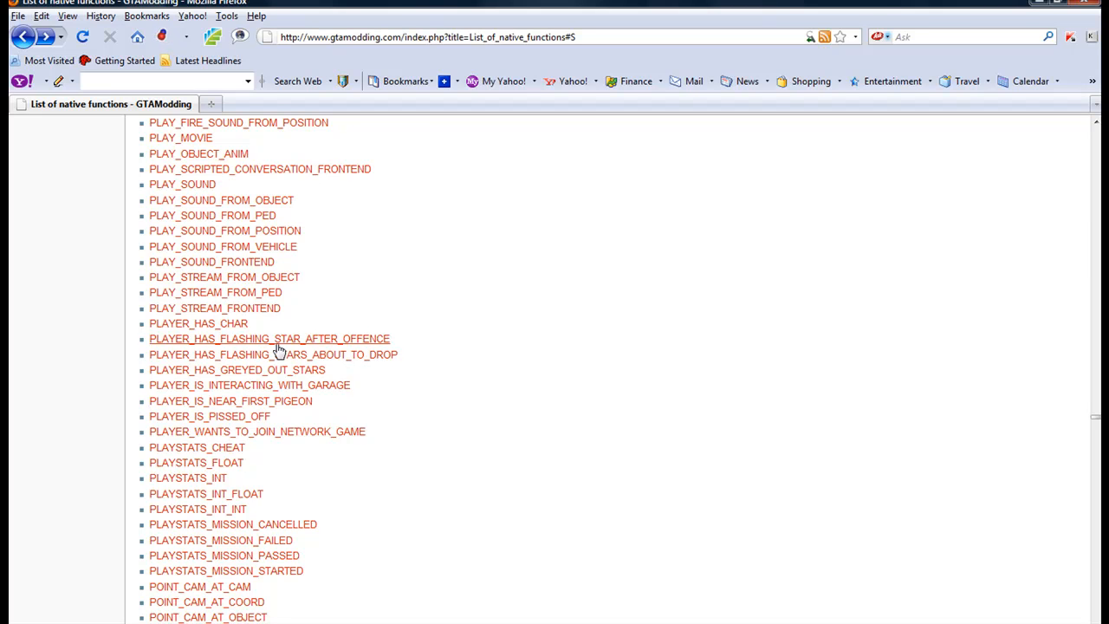
pyautogui.hotkey('alt', 'Tab')
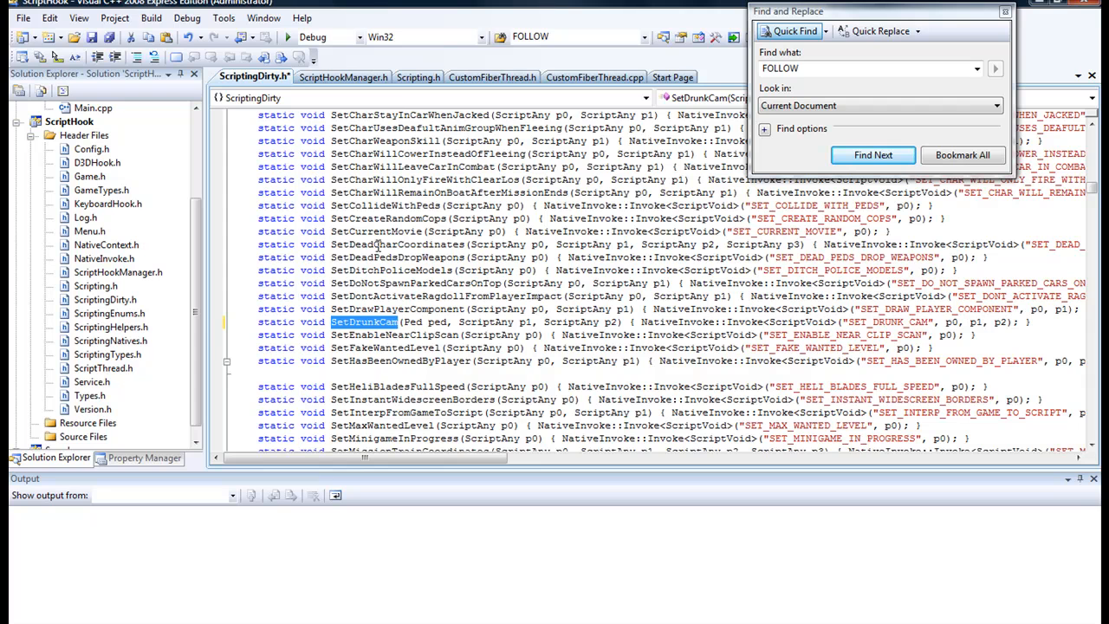
# - Copy the whole SetDrunkCam declaration line from ScriptingDirty.h
pyautogui.click(369, 324)
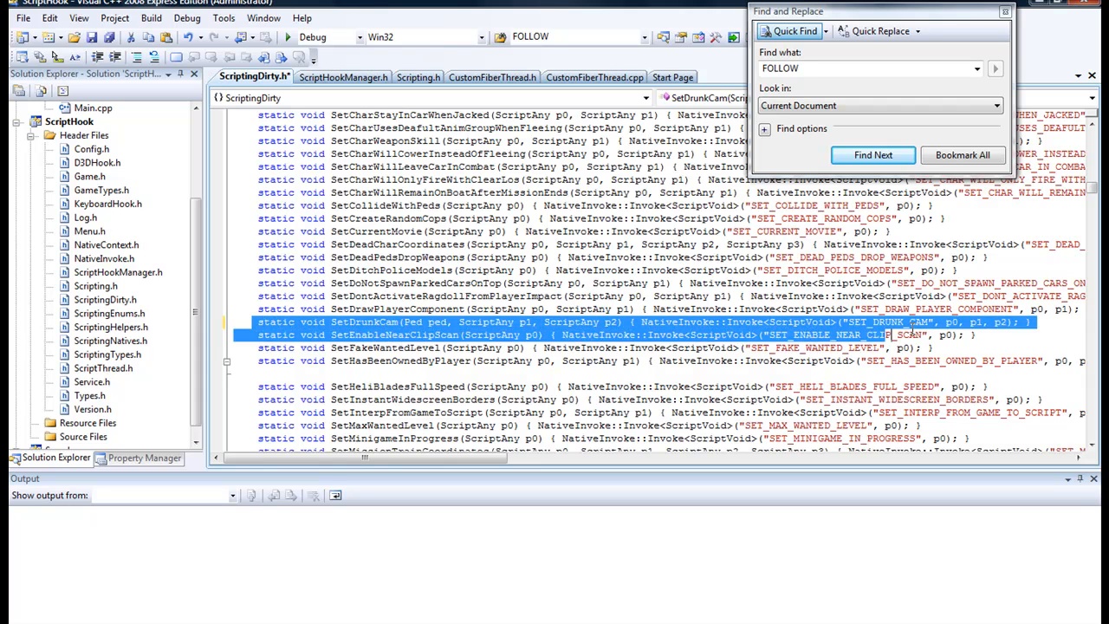
pyautogui.moveTo(253, 324); pyautogui.dragTo(1043, 320)
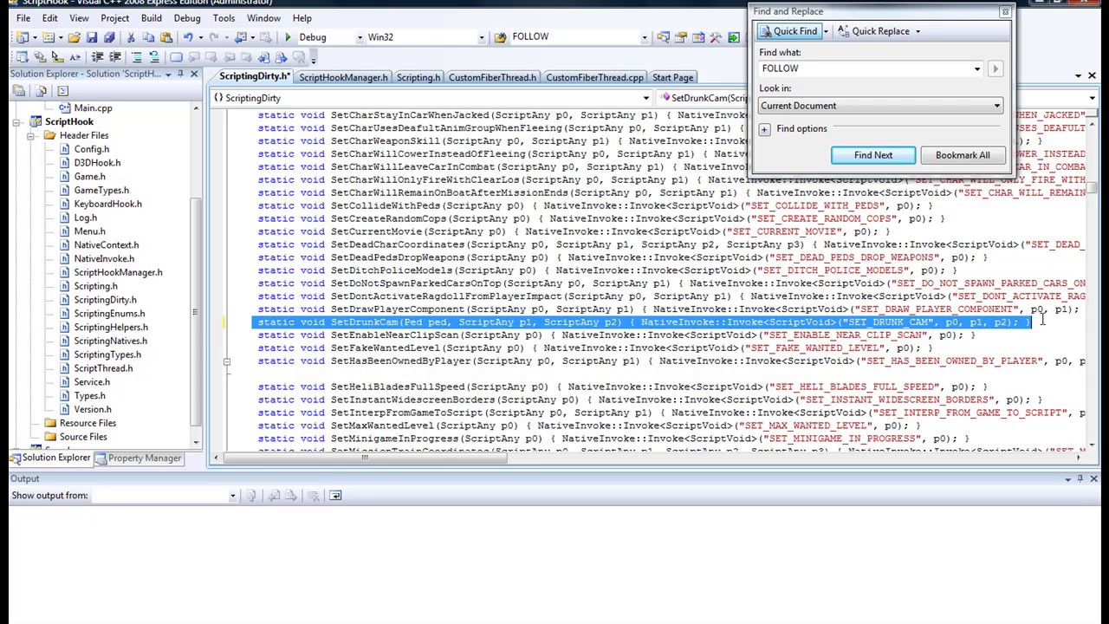
pyautogui.rightClick(754, 326)
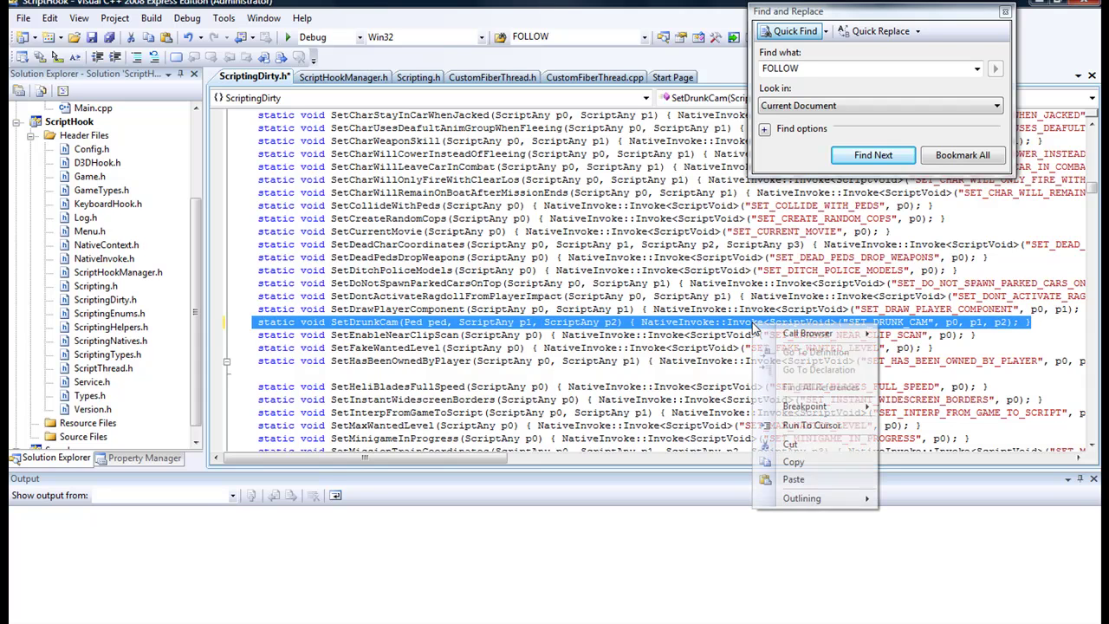
pyautogui.click(794, 462)
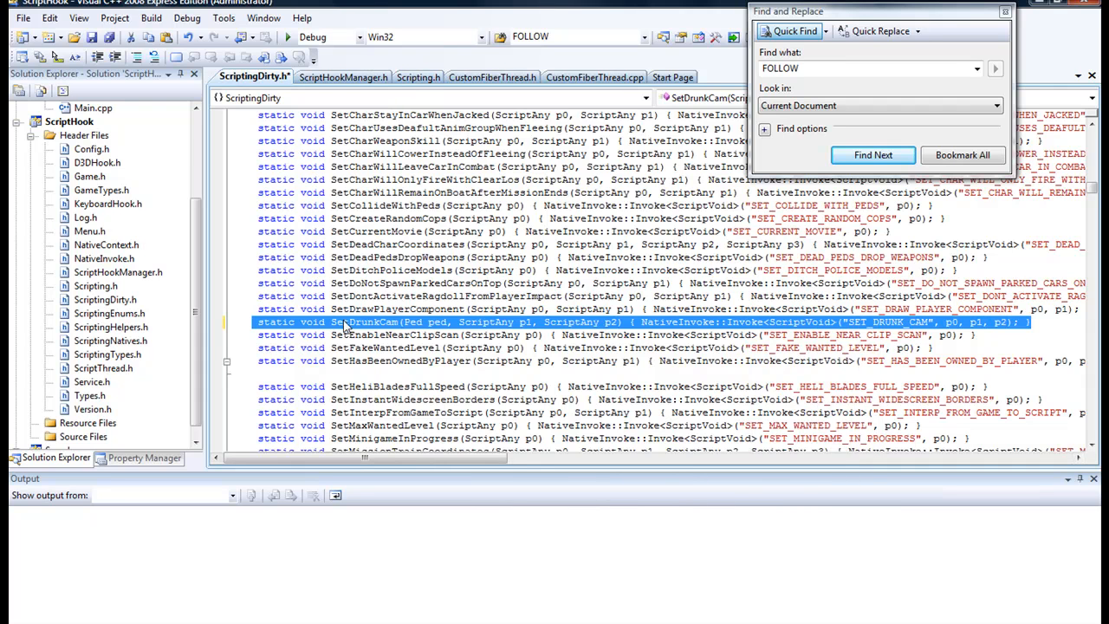
# - Switch the editor to the Scripting.h file
pyautogui.click(418, 77)
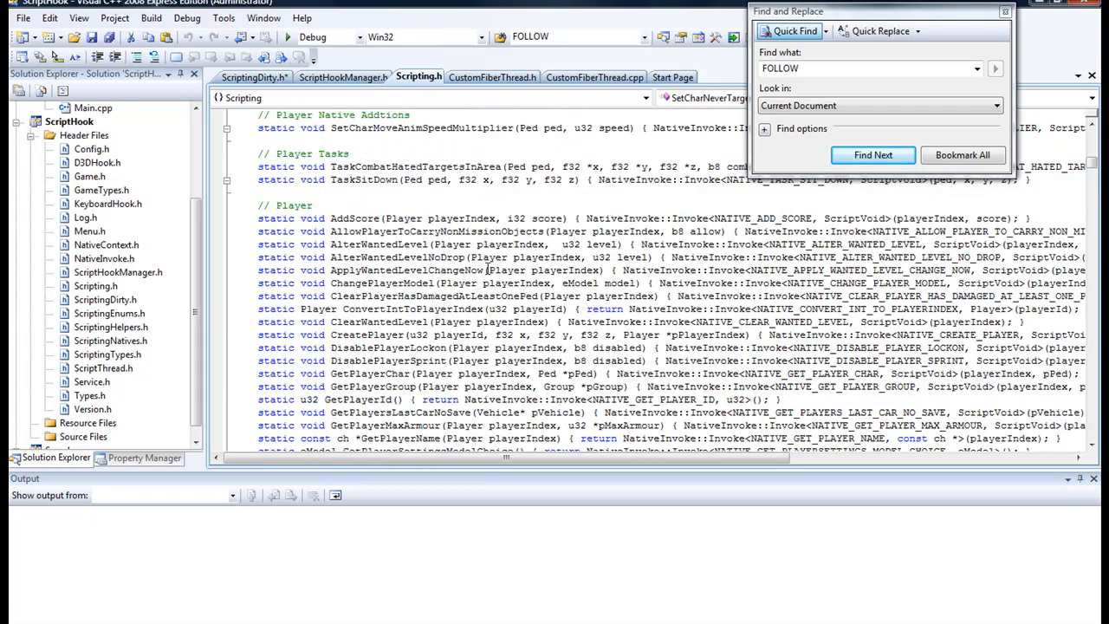
pyautogui.scroll(3, 370, 256)
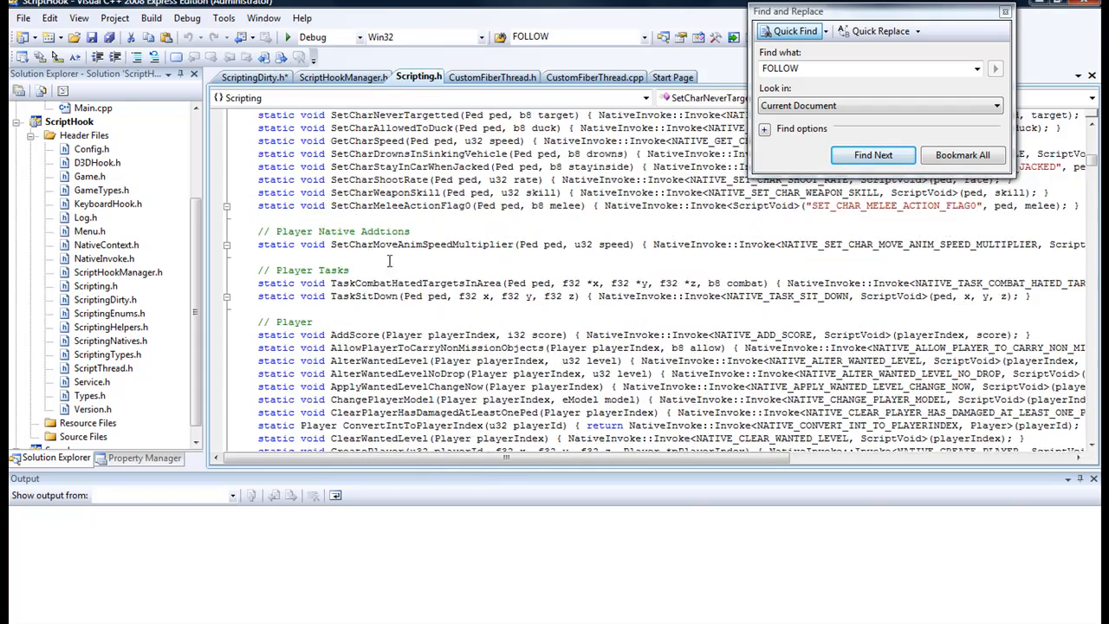
pyautogui.scroll(8, 389, 260)
pyautogui.scroll(8, 381, 261)
pyautogui.scroll(8, 372, 261)
pyautogui.scroll(6, 368, 261)
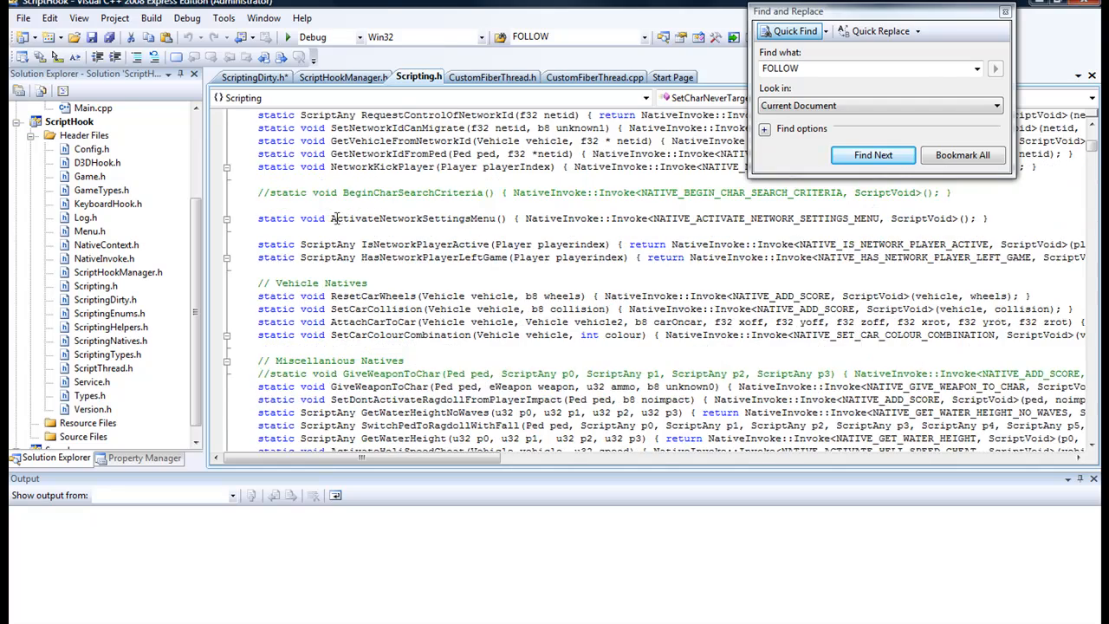
pyautogui.scroll(4, 348, 286)
pyautogui.scroll(4, 351, 281)
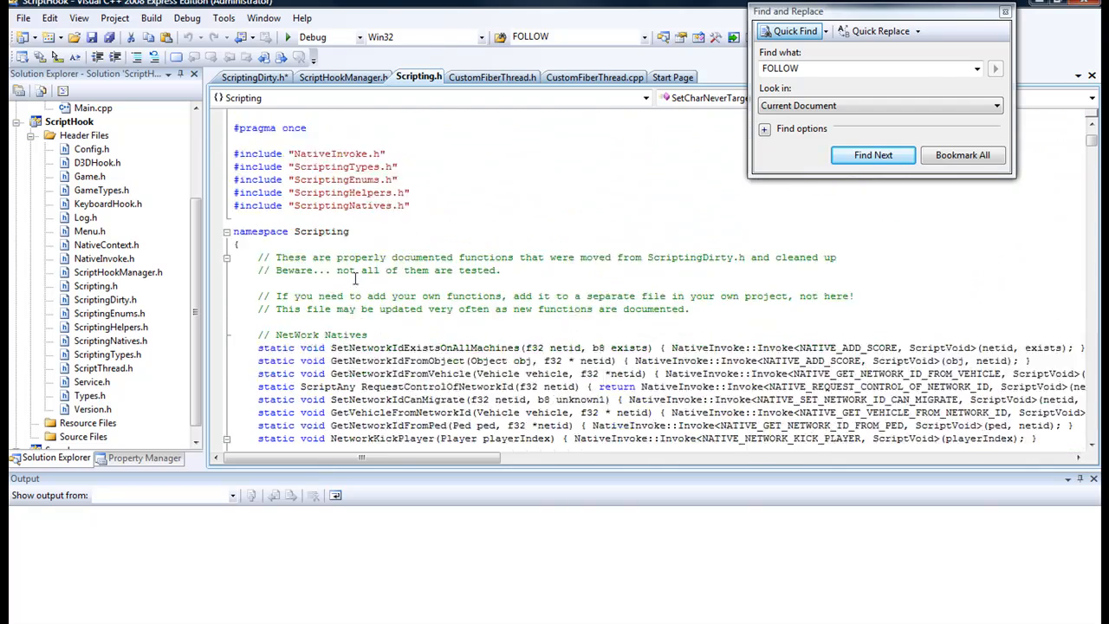
pyautogui.scroll(-4, 353, 277)
pyautogui.scroll(-4, 374, 252)
pyautogui.scroll(-1, 375, 252)
pyautogui.scroll(-3, 360, 280)
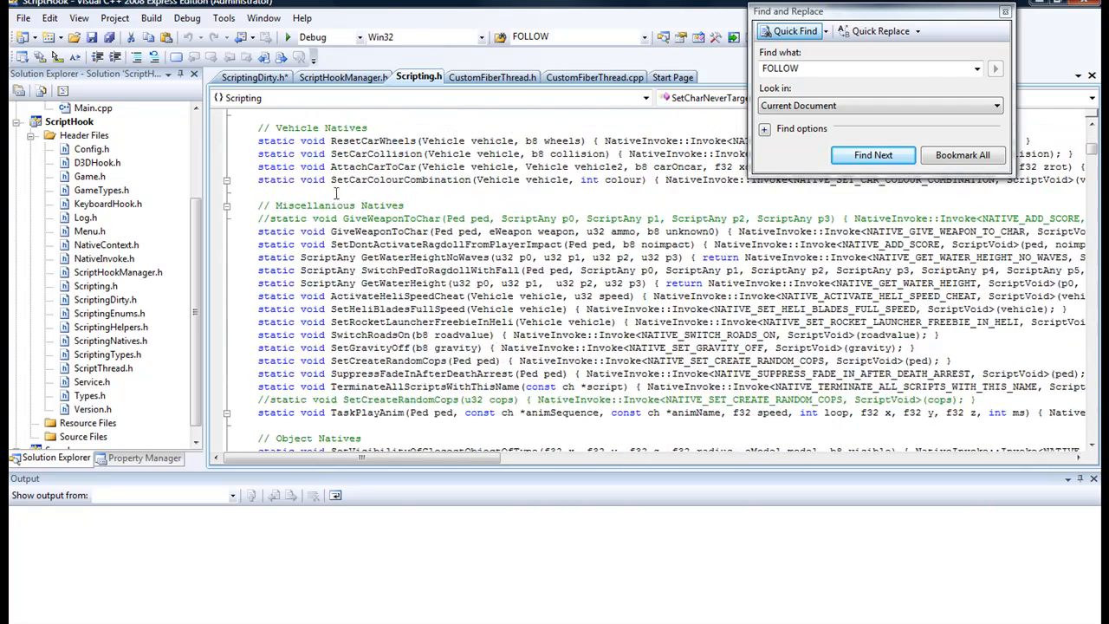
pyautogui.scroll(-4, 372, 238)
pyautogui.scroll(-4, 328, 312)
pyautogui.scroll(-4, 334, 260)
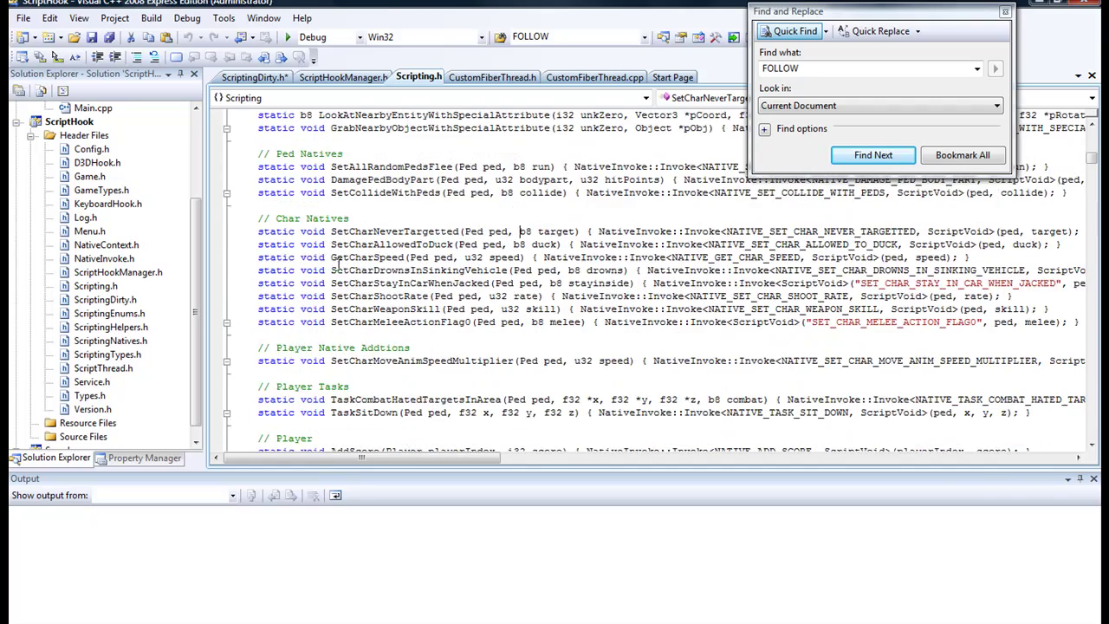
pyautogui.scroll(-4, 294, 273)
pyautogui.scroll(1, 312, 259)
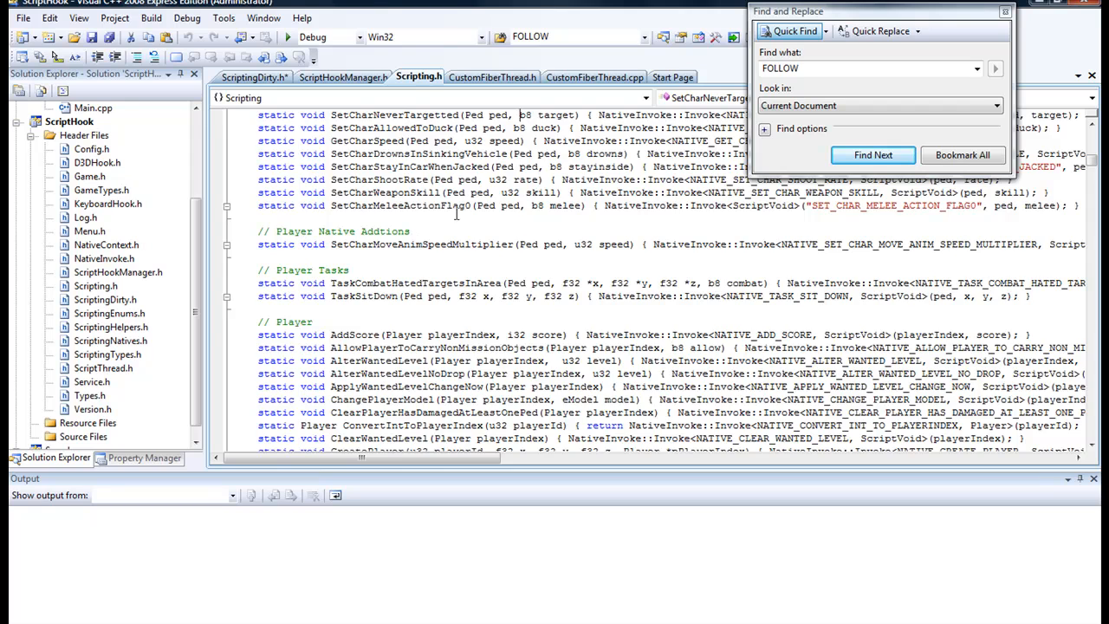
pyautogui.scroll(1, 456, 213)
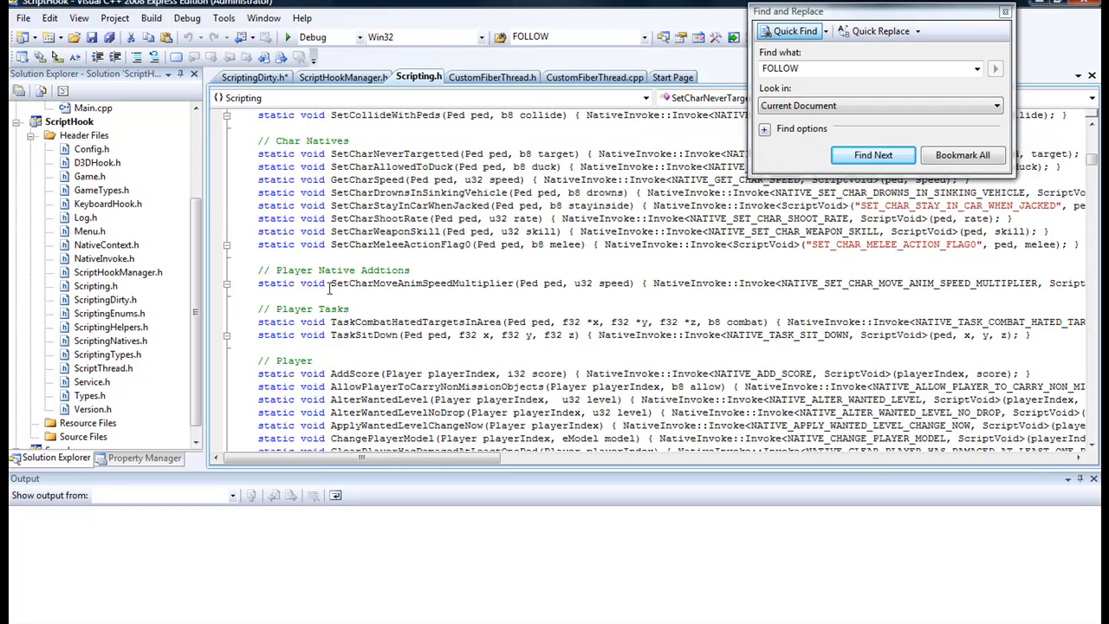
pyautogui.scroll(-2, 330, 288)
pyautogui.scroll(-3, 355, 314)
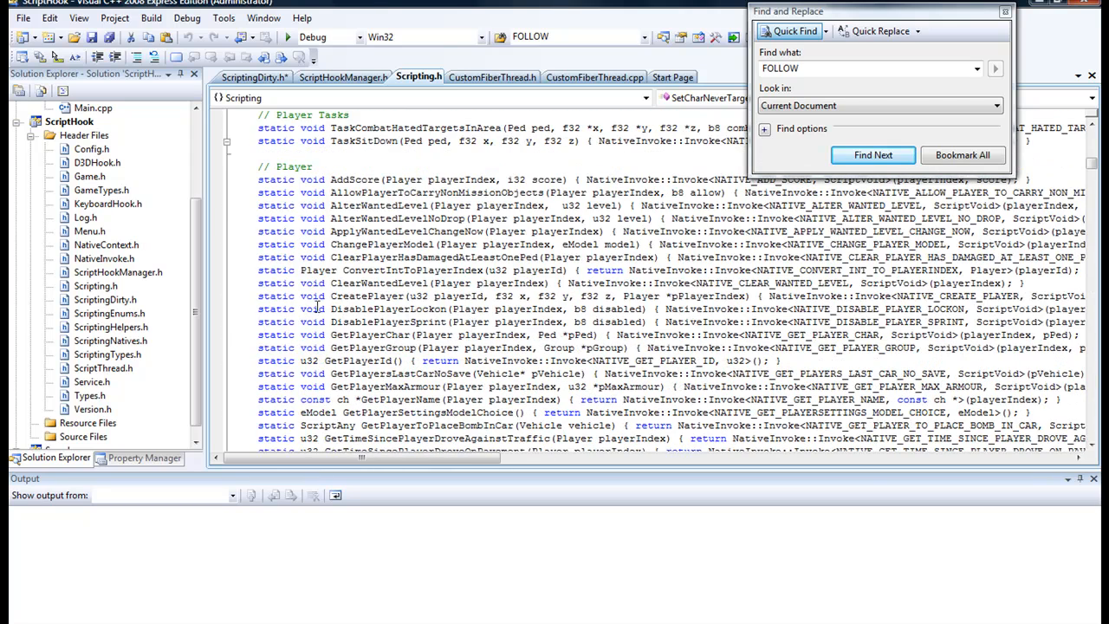
pyautogui.scroll(-2, 374, 274)
pyautogui.scroll(-4, 374, 274)
pyautogui.scroll(4, 389, 295)
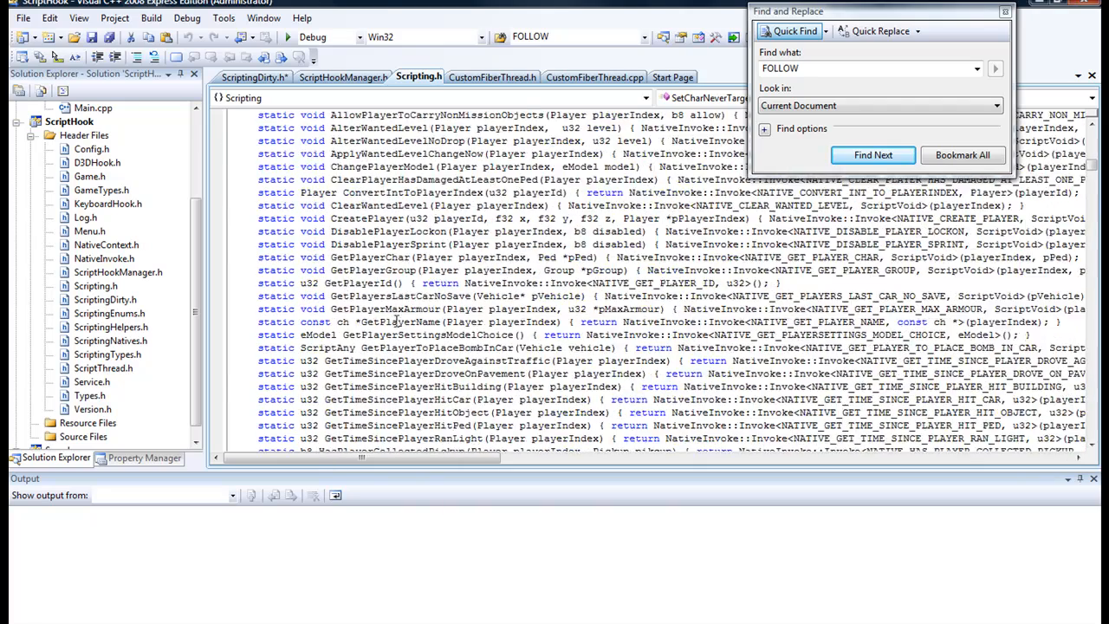
pyautogui.scroll(8, 410, 312)
pyautogui.scroll(4, 410, 312)
pyautogui.scroll(8, 407, 312)
pyautogui.scroll(4, 373, 286)
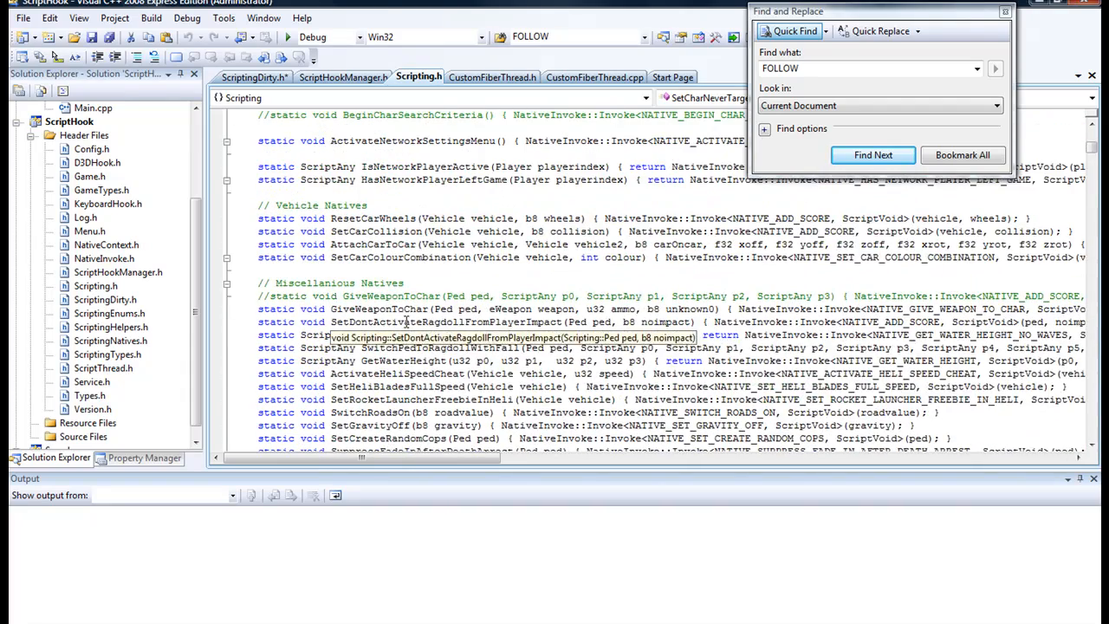
pyautogui.scroll(4, 343, 263)
pyautogui.scroll(2, 345, 267)
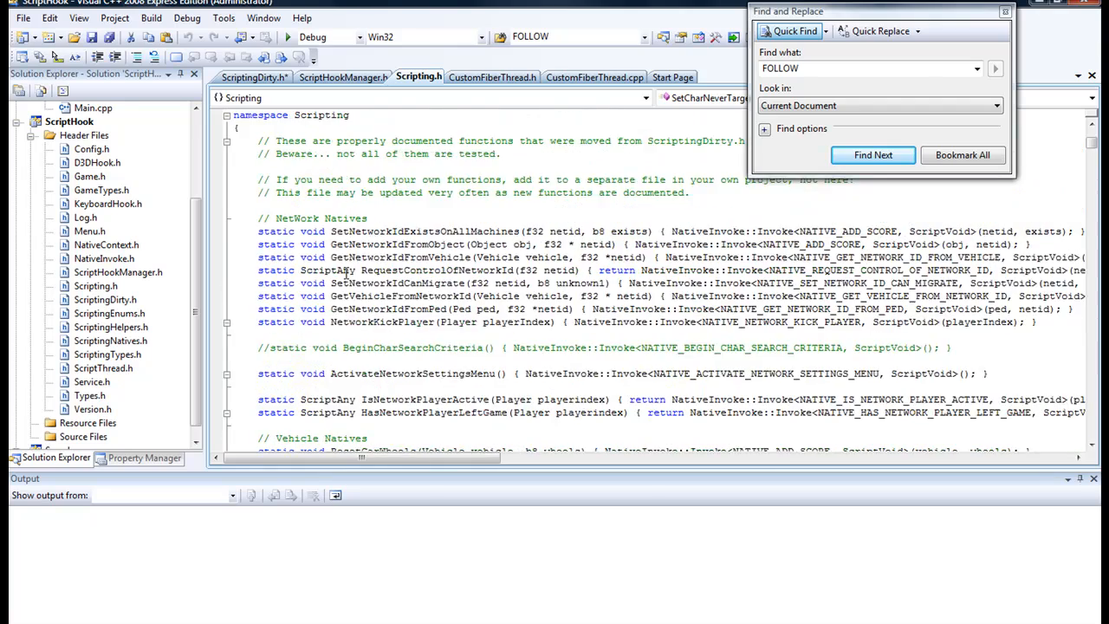
pyautogui.scroll(4, 347, 270)
pyautogui.scroll(-6, 346, 270)
pyautogui.scroll(-9, 345, 270)
pyautogui.scroll(-6, 347, 270)
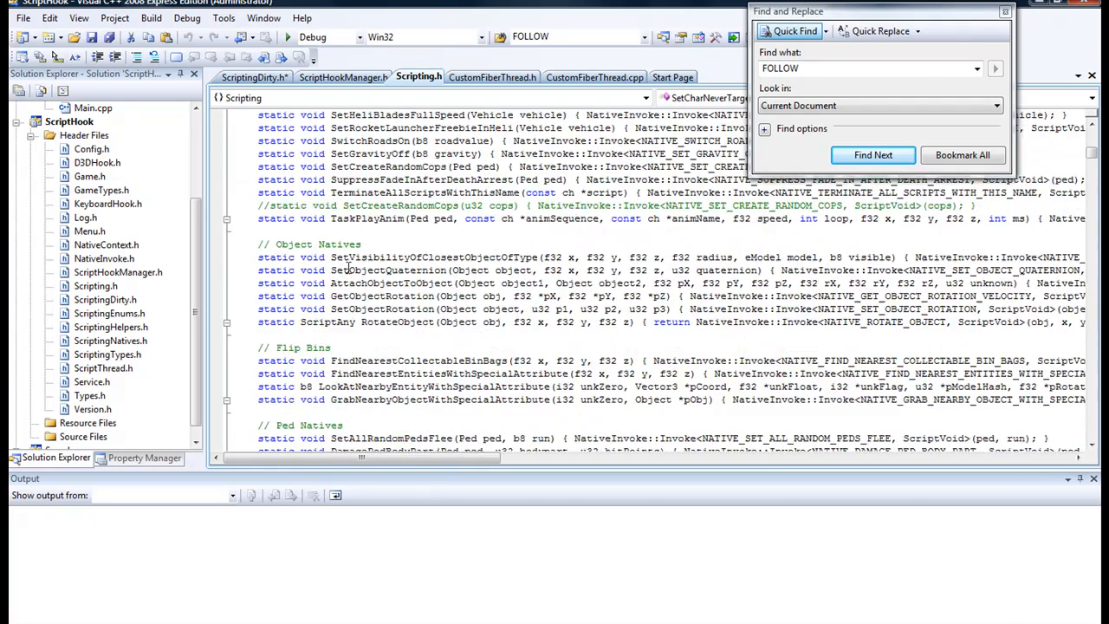
pyautogui.scroll(3, 346, 269)
pyautogui.scroll(-3, 347, 269)
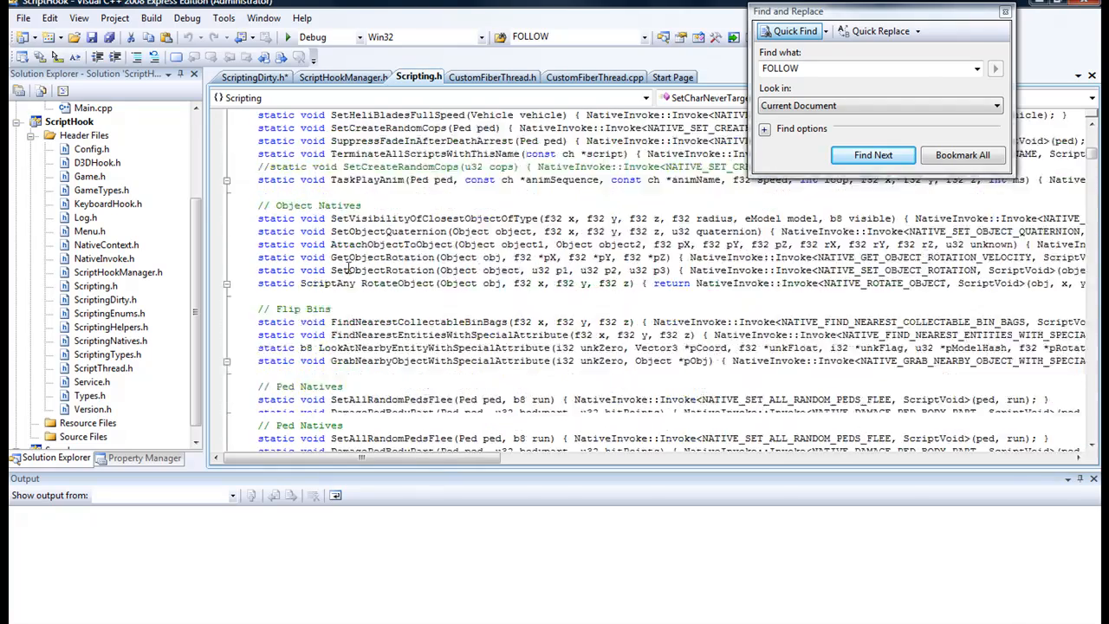
pyautogui.scroll(-7, 347, 270)
pyautogui.scroll(-2, 349, 270)
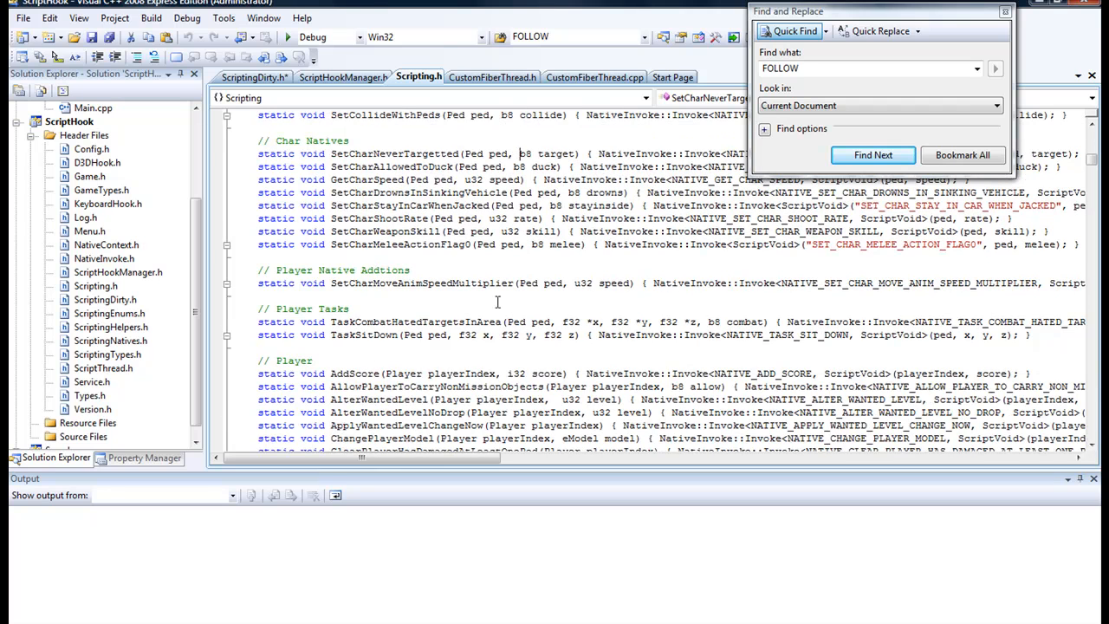
pyautogui.moveTo(458, 460)
pyautogui.mouseDown()
pyautogui.moveTo(471, 464)
pyautogui.moveTo(382, 472)
pyautogui.mouseUp()
pyautogui.scroll(-4, 524, 394)
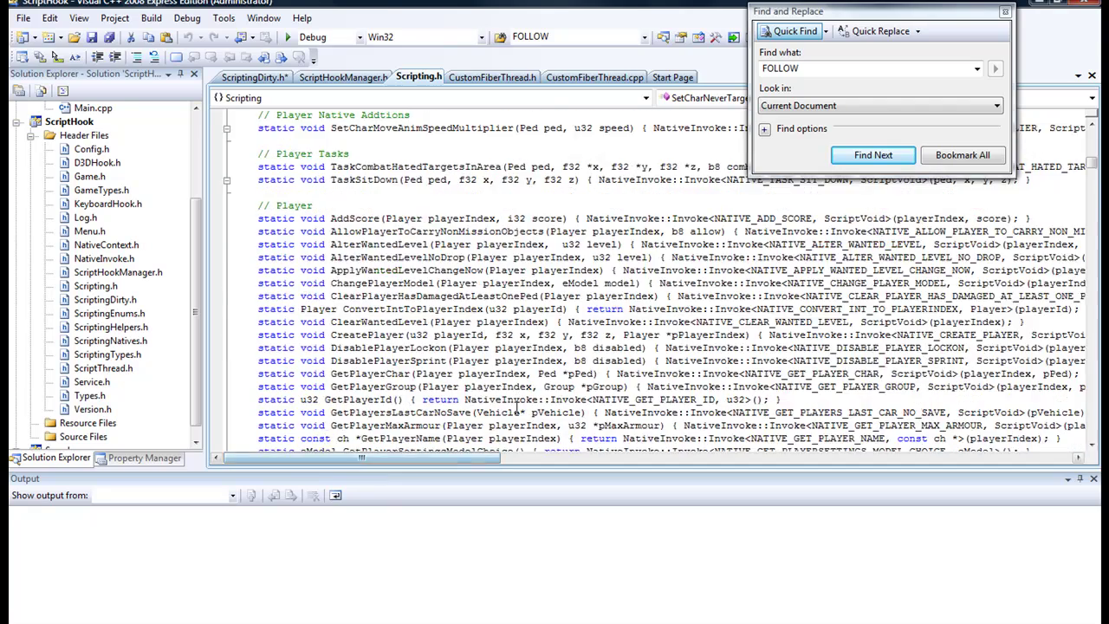
pyautogui.scroll(-4, 525, 395)
pyautogui.scroll(4, 524, 394)
pyautogui.scroll(4, 524, 394)
pyautogui.scroll(-3, 520, 396)
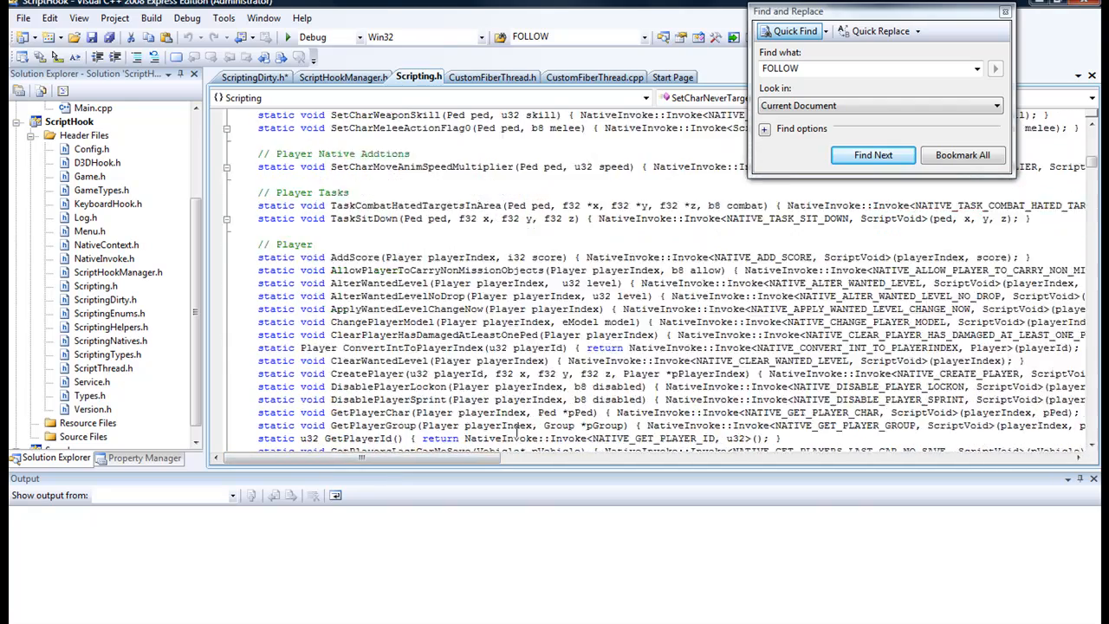
pyautogui.scroll(-7, 511, 398)
pyautogui.scroll(-6, 496, 401)
pyautogui.scroll(8, 497, 407)
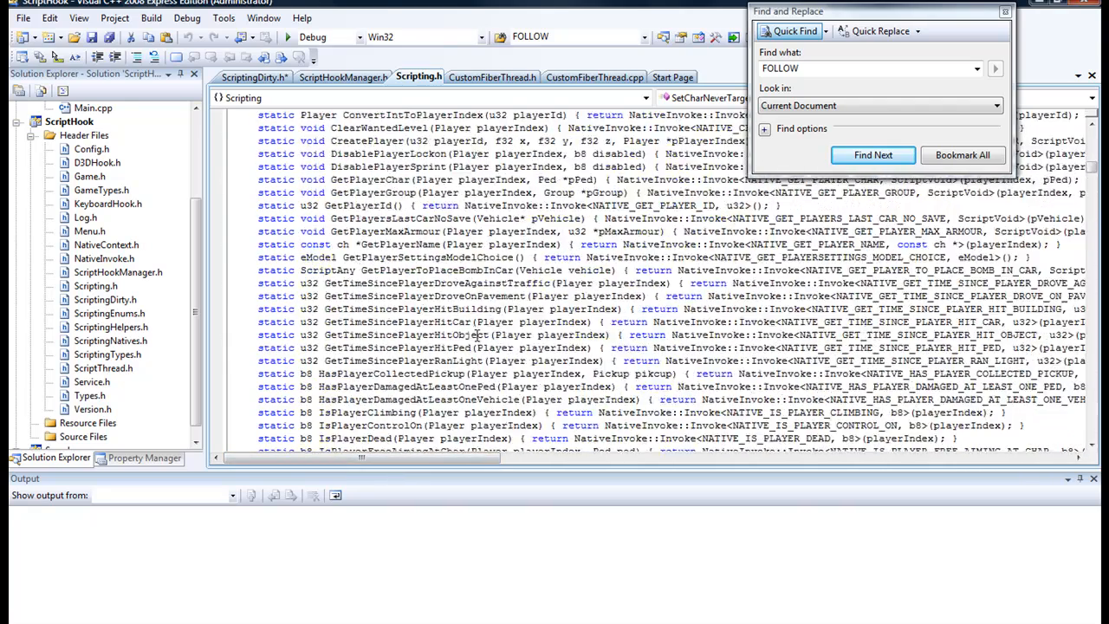
pyautogui.scroll(7, 500, 420)
pyautogui.scroll(5, 504, 432)
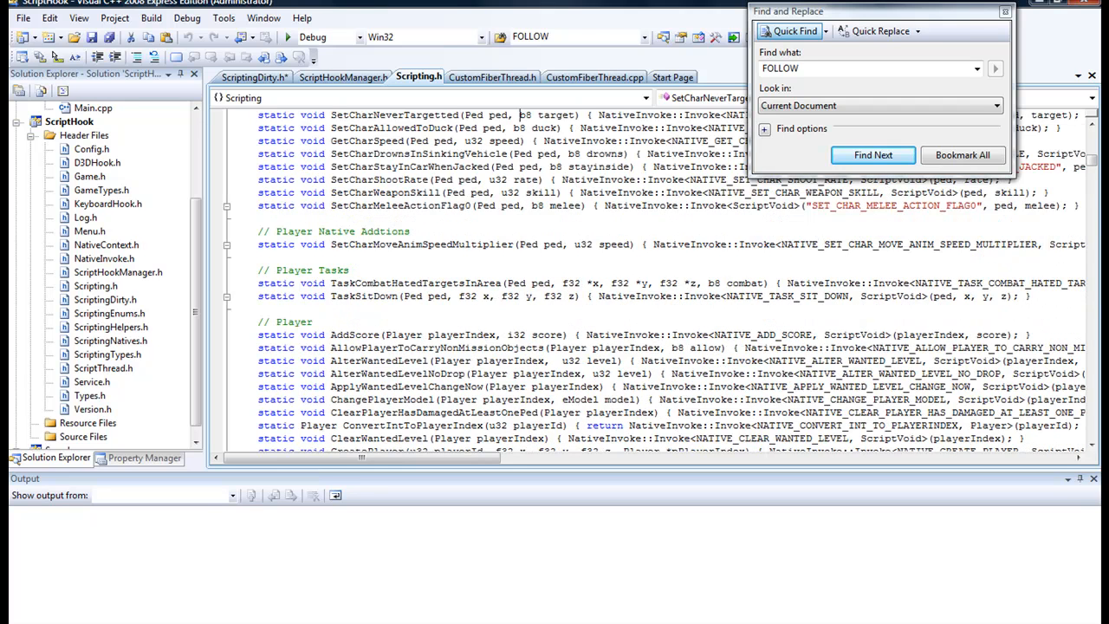
# - Paste the SetDrunkCam declaration on a new line below TaskSitDown and remove its extra leading space
pyautogui.click(1042, 298)
pyautogui.press('Return')
pyautogui.write('static void SetDrunkCam(Ped ped, ScriptAny p1, ScriptAny p2) { NativeInvoke::Invoke<ScriptVoid>("SET_DRUNK_CAM", p0, p1, p2); }')
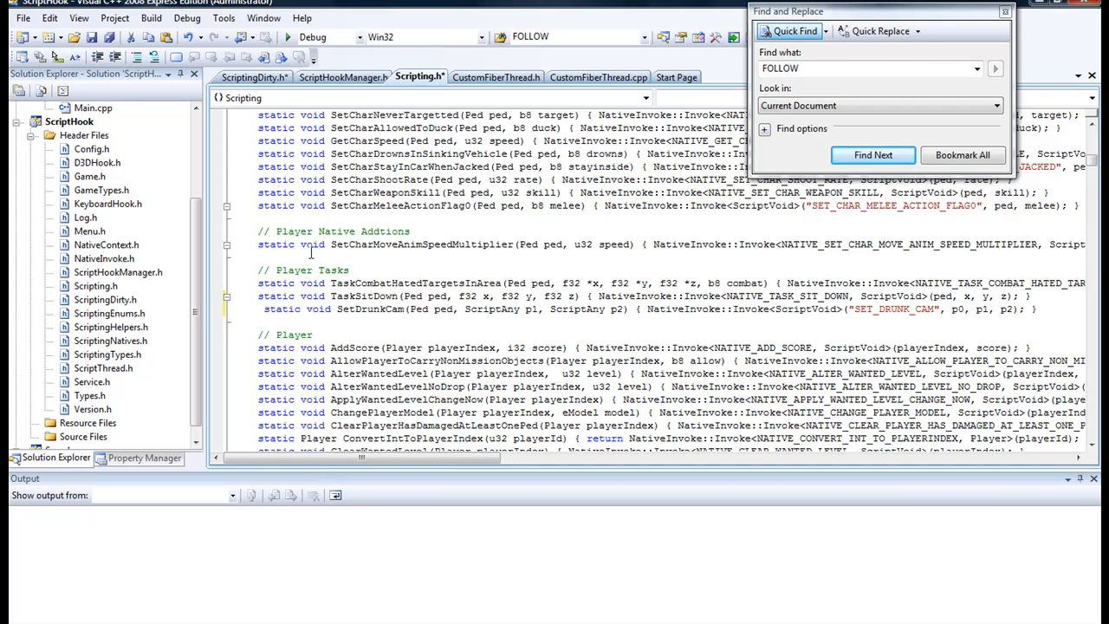
pyautogui.click(261, 310)
pyautogui.press('BackSpace')
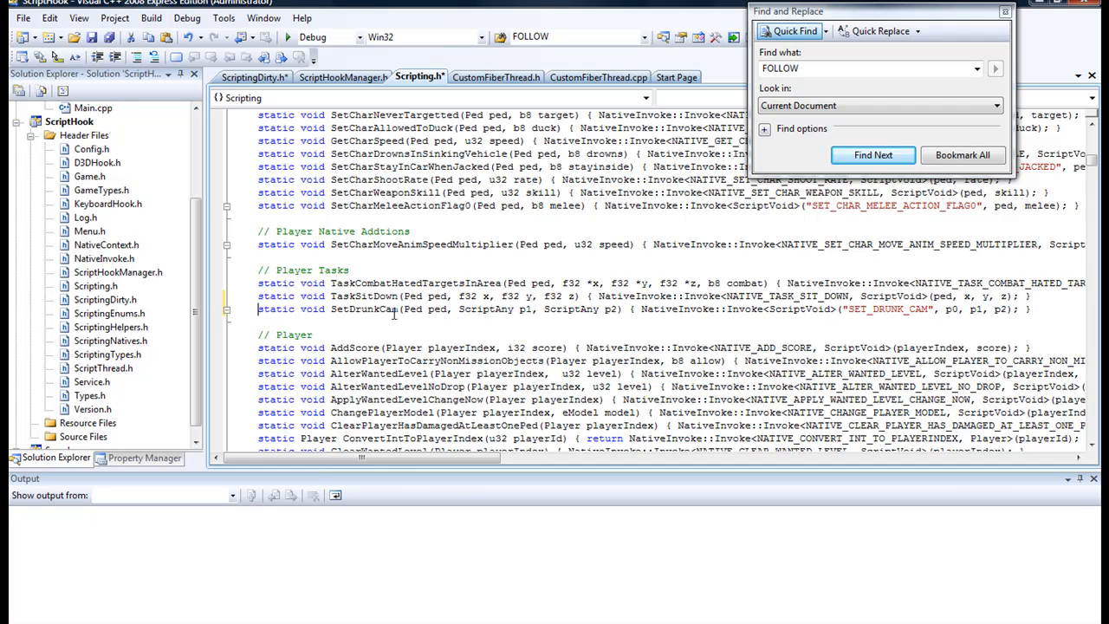
pyautogui.moveTo(363, 310); pyautogui.dragTo(273, 192)
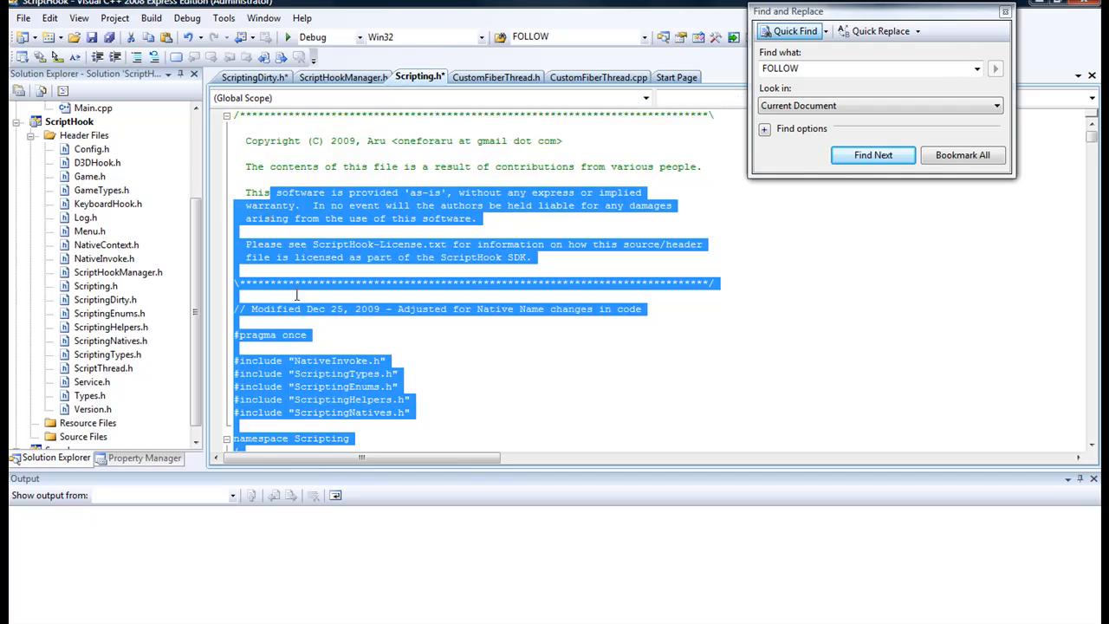
pyautogui.moveTo(296, 295)
pyautogui.mouseDown()
pyautogui.moveTo(240, 328)
pyautogui.moveTo(224, 235)
pyautogui.mouseUp()
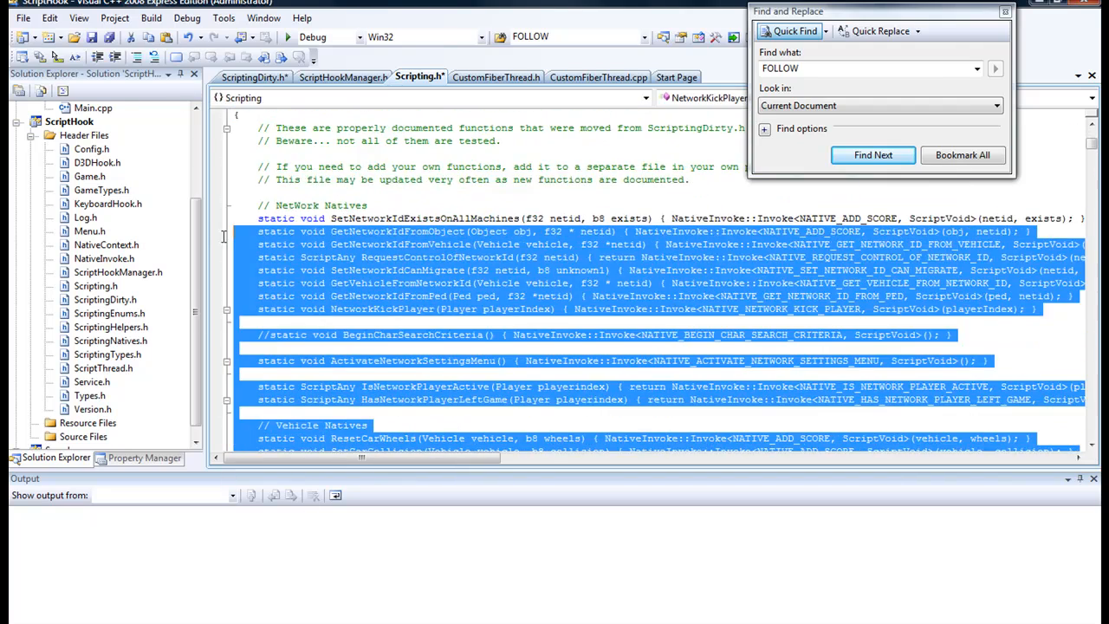
pyautogui.moveTo(223, 235)
pyautogui.mouseDown()
pyautogui.moveTo(477, 416)
pyautogui.moveTo(422, 395)
pyautogui.mouseUp()
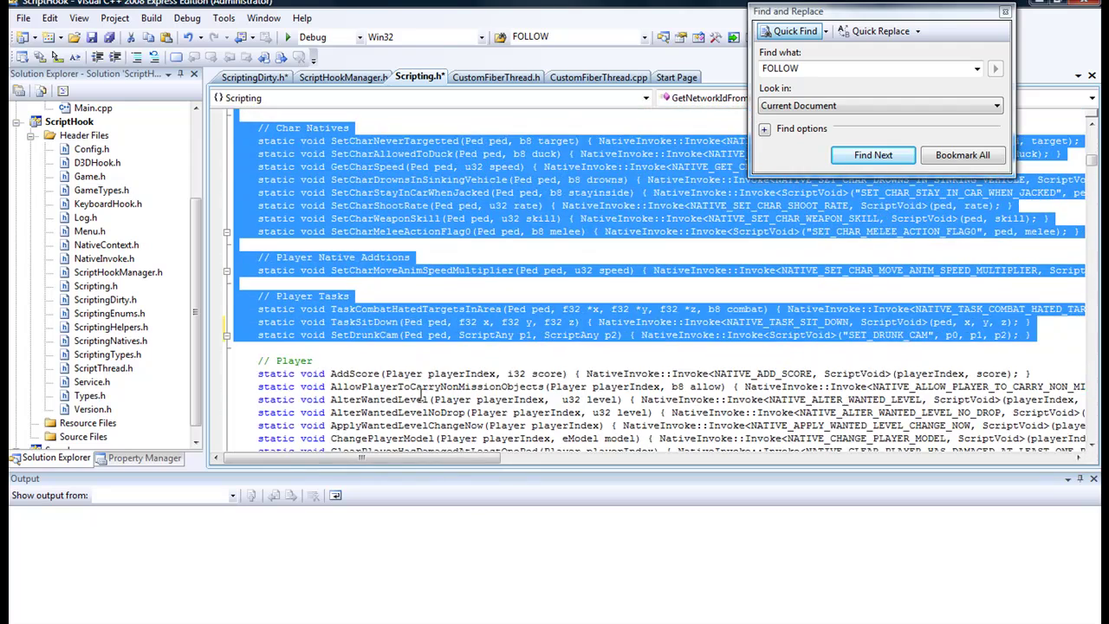
pyautogui.click(398, 322)
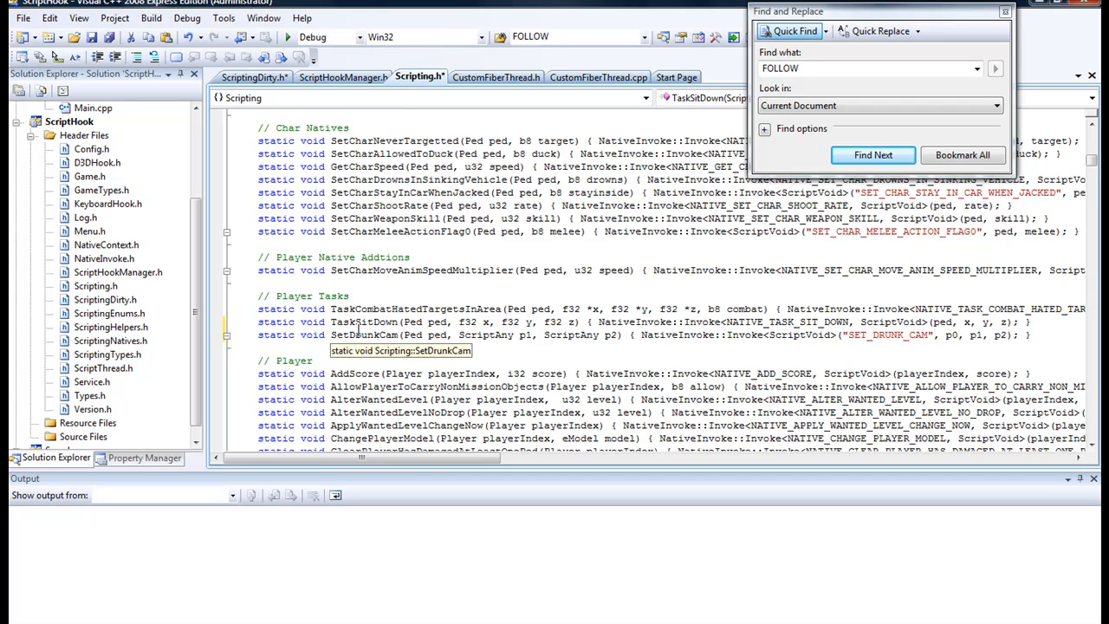
pyautogui.doubleClick(362, 335)
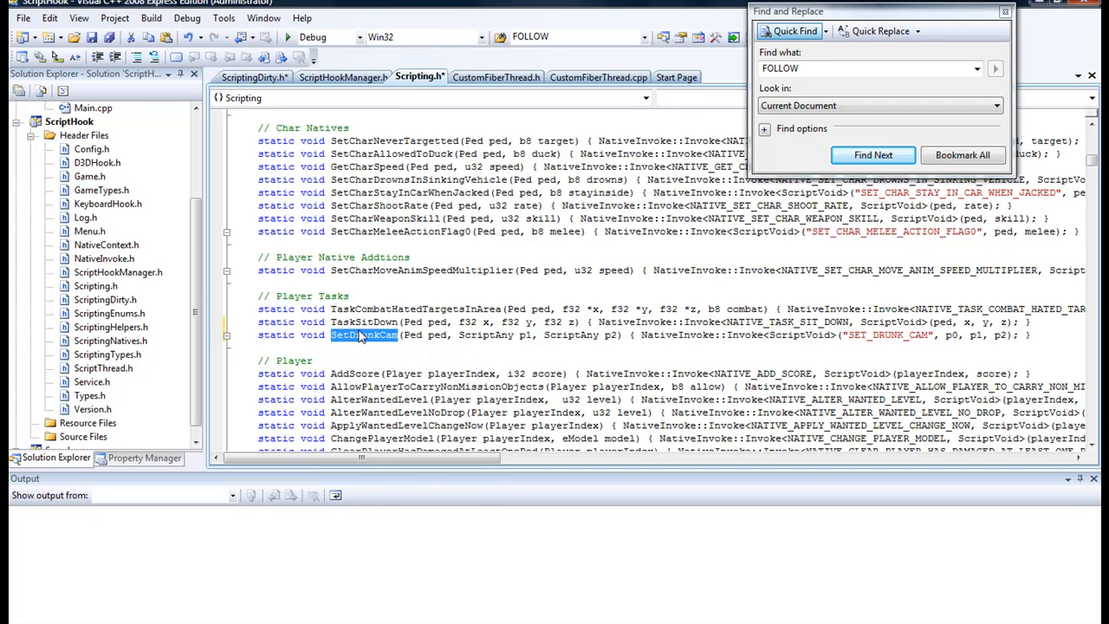